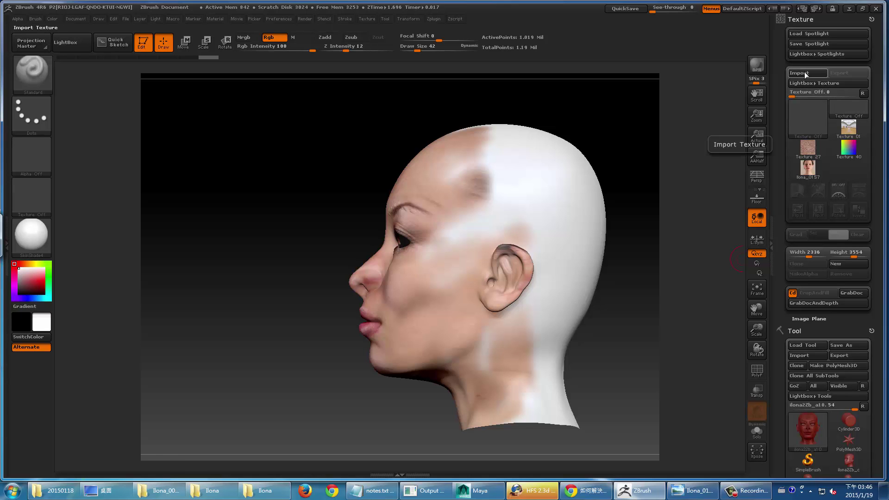
Step: Import Ilona_0159.jpg as a texture and make it the current texture
left_click(804, 72)
left_click(359, 83)
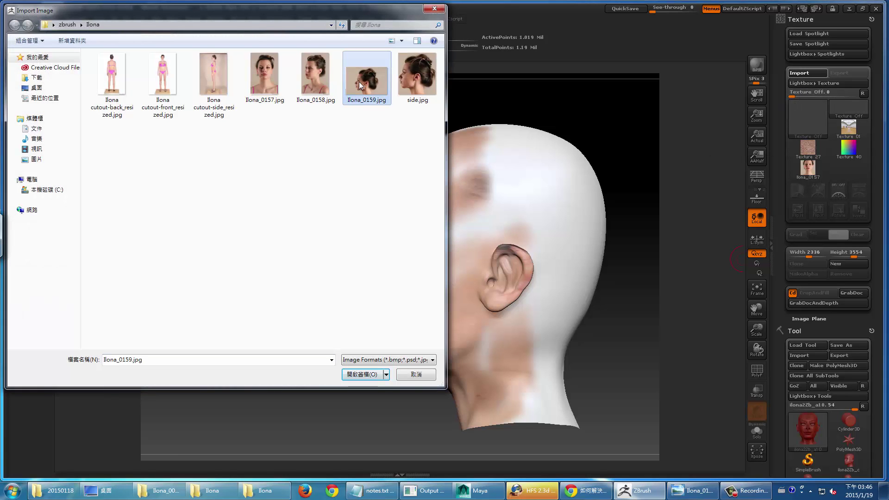
left_click(362, 374)
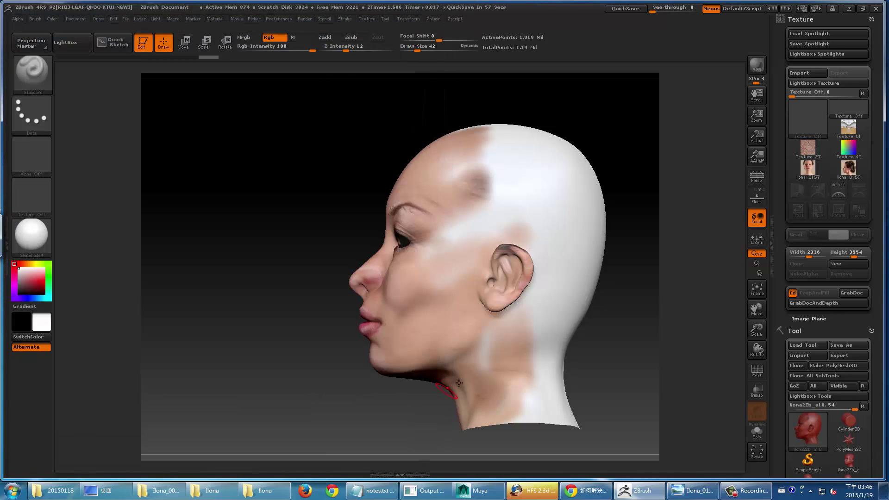
left_click(808, 170)
left_click(844, 172)
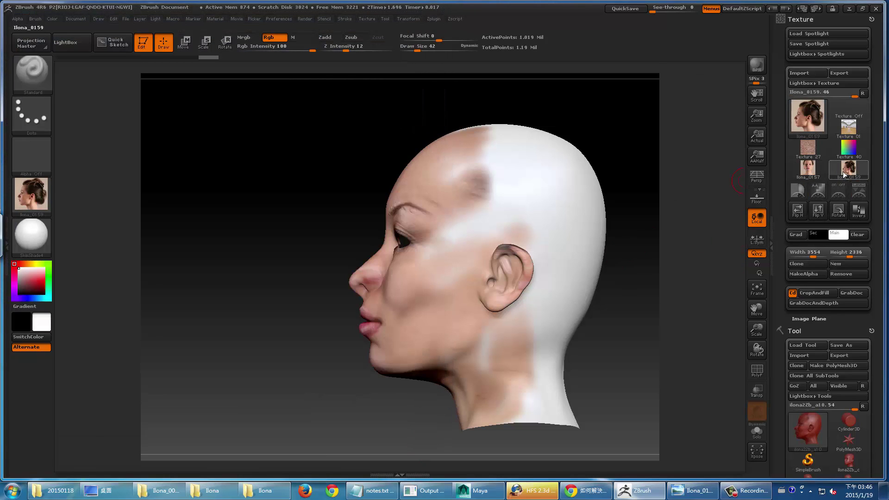
Step: Add Ilona_0159 to Spotlight, pivot it on the nose and overlap the profile with the head
left_click(859, 190)
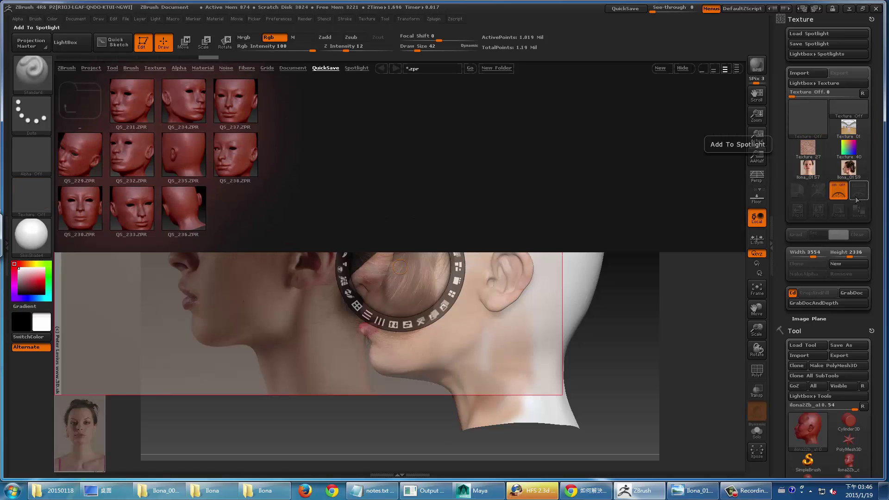
left_click(78, 47)
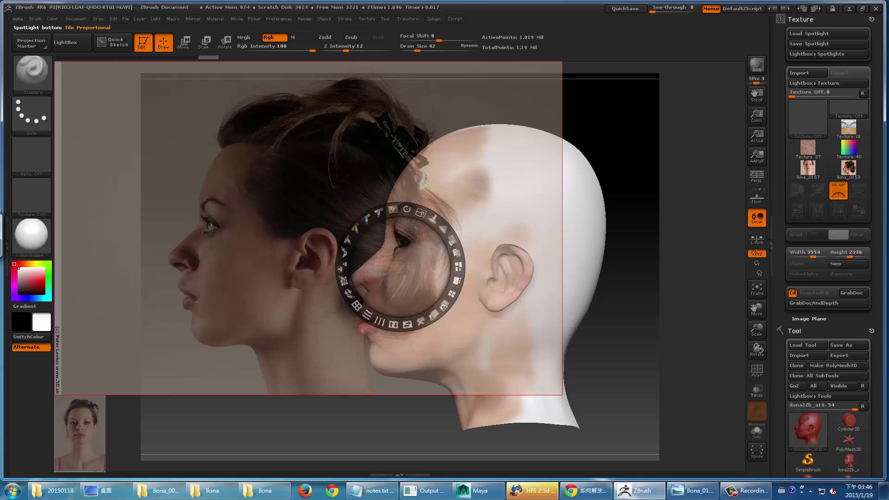
left_click_drag(405, 271, 177, 258)
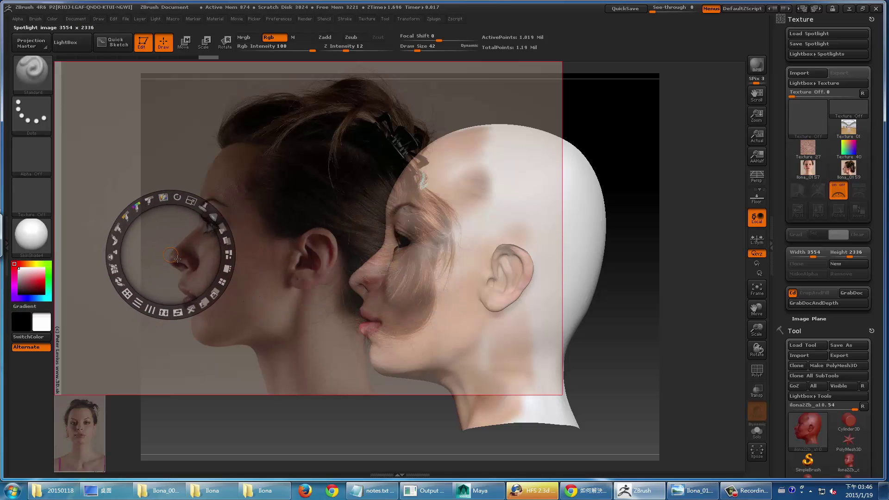
mouse_move(177, 258)
left_mouse_down()
mouse_move(379, 301)
mouse_move(400, 288)
mouse_move(398, 267)
mouse_move(402, 285)
mouse_move(399, 278)
left_mouse_up()
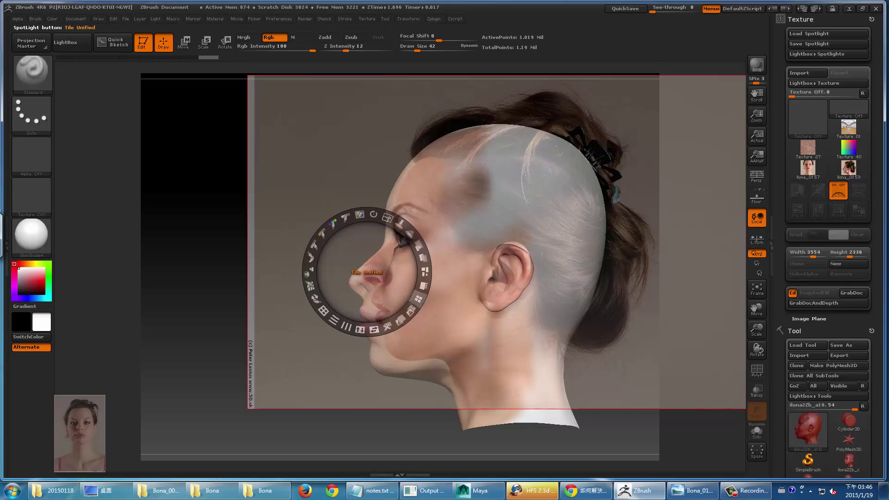
Step: Project the side photo's hair onto the scalp and its skin onto the neck
key("z")
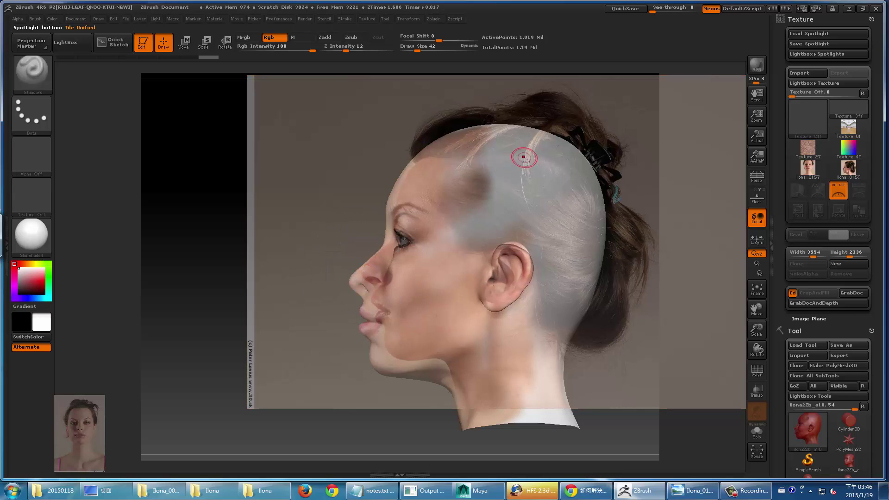
mouse_move(515, 164)
left_mouse_down()
mouse_move(546, 164)
mouse_move(493, 131)
mouse_move(444, 142)
mouse_move(468, 162)
mouse_move(463, 199)
mouse_move(480, 210)
mouse_move(537, 199)
mouse_move(542, 148)
mouse_move(585, 207)
mouse_move(590, 250)
mouse_move(562, 285)
mouse_move(572, 306)
mouse_move(556, 326)
mouse_move(585, 273)
mouse_move(525, 223)
mouse_move(491, 219)
mouse_move(499, 153)
mouse_move(581, 160)
mouse_move(601, 195)
left_mouse_up()
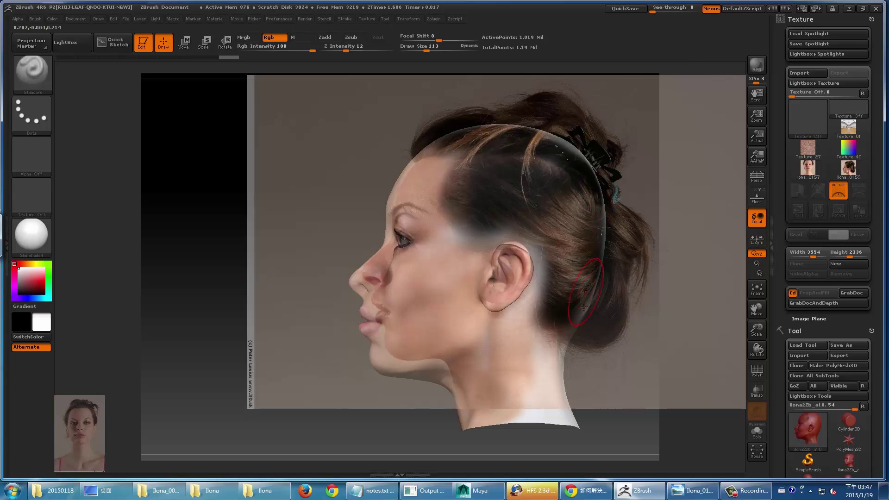
left_click_drag(584, 306, 540, 389)
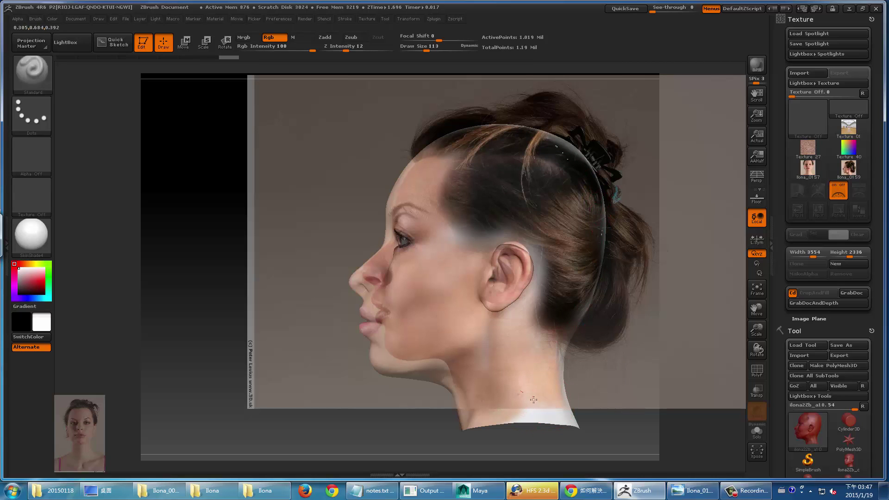
left_click_drag(498, 369, 491, 356)
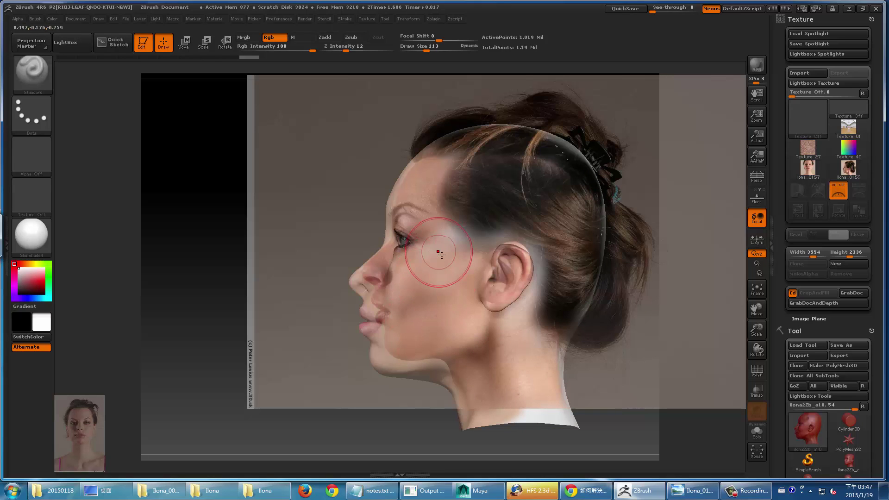
Step: Reduce the brush size to 59, hide the reference photo and view the head three-quarter
key("s")
left_click_drag(439, 256, 433, 236)
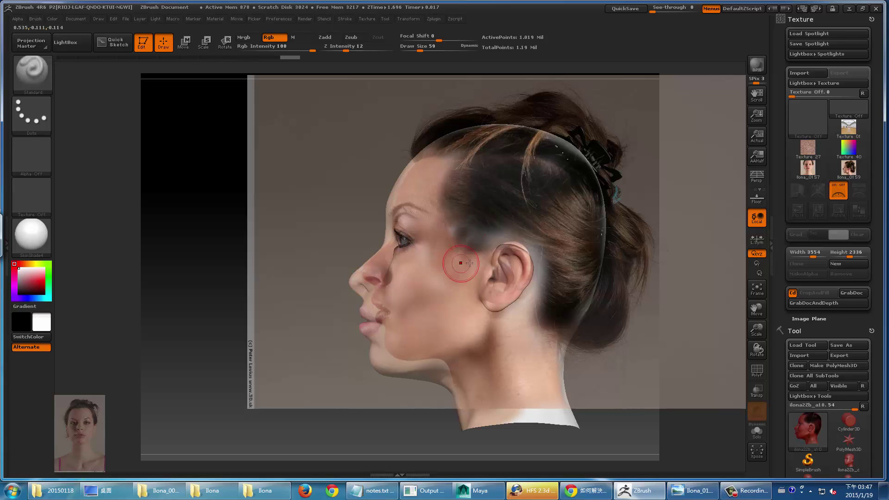
key("shift+z")
mouse_move(393, 393)
left_mouse_down()
mouse_move(412, 427)
mouse_move(387, 430)
mouse_move(540, 360)
left_mouse_up()
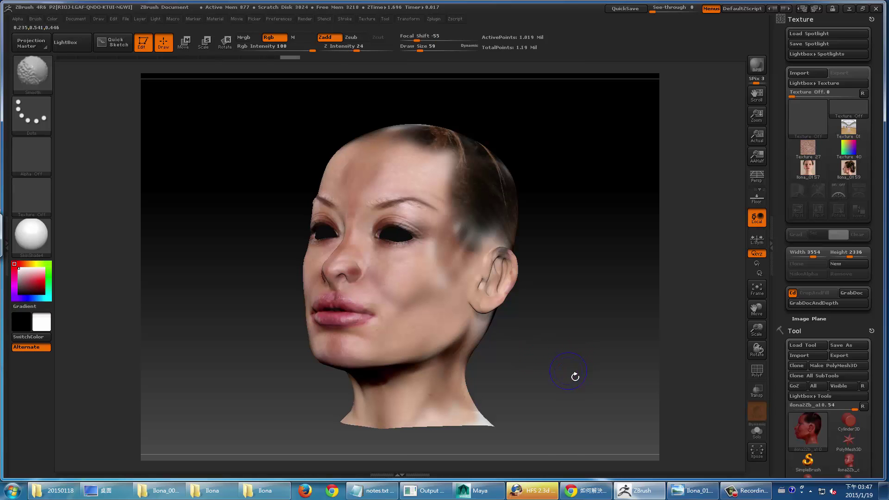
Step: Import Ilona_0158.jpg and add it to Spotlight on the canvas
left_click(804, 73)
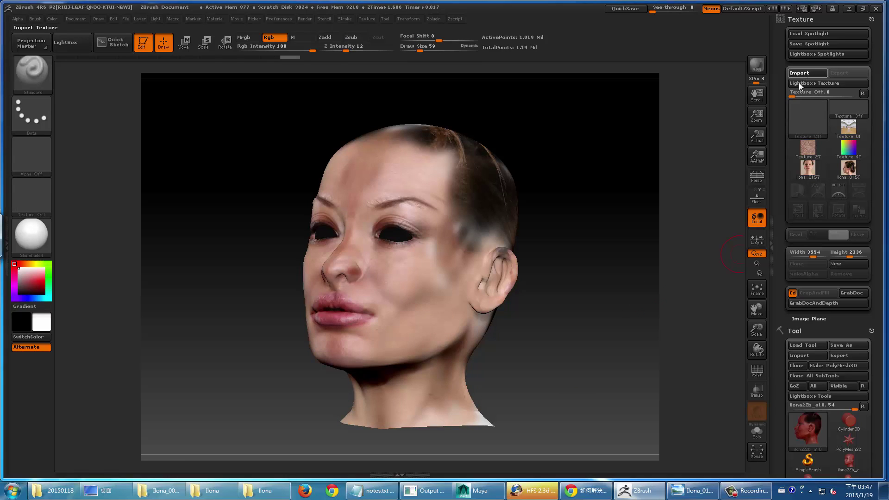
left_click(308, 82)
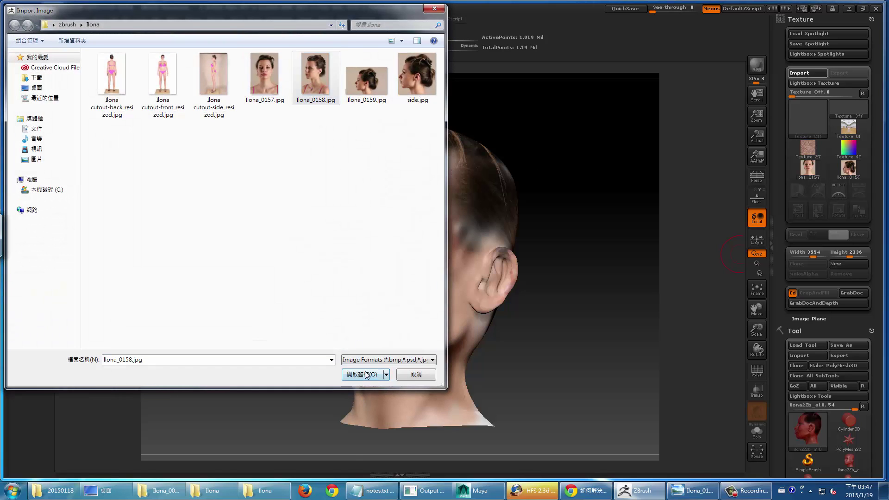
left_click(362, 374)
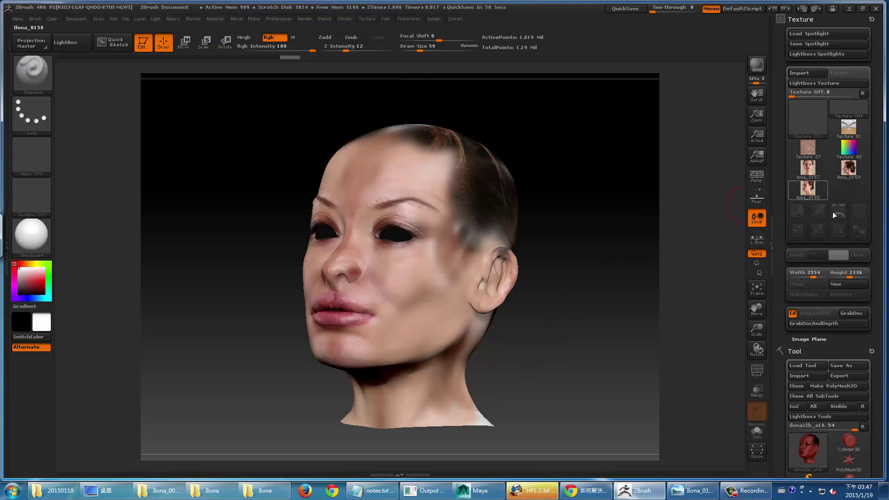
left_click(854, 216)
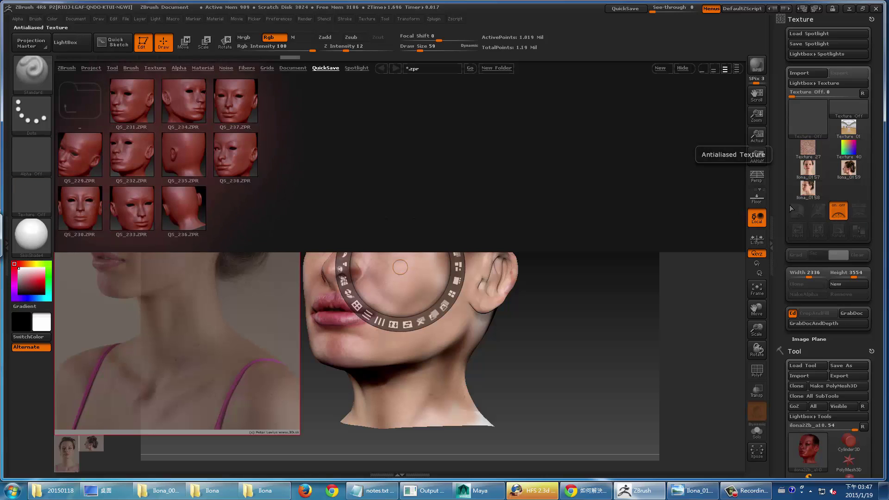
left_click(88, 46)
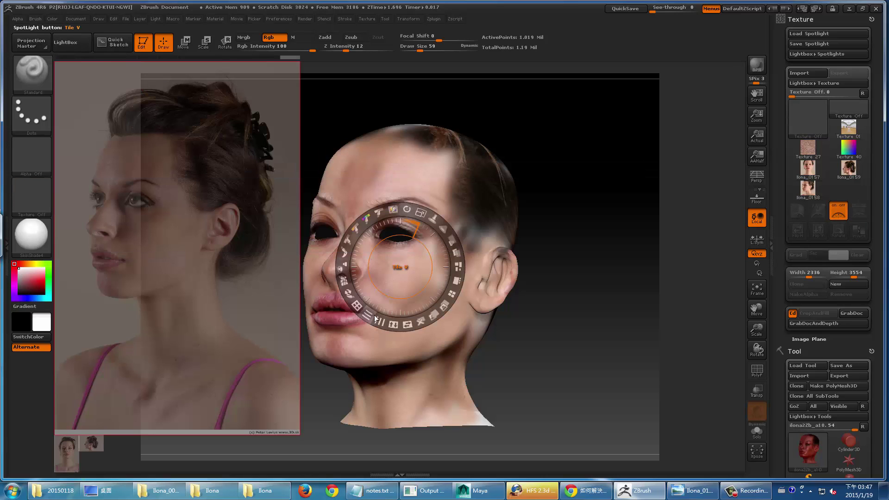
Step: Pivot the Ilona_0158 photo on the nose, enlarge it and align its face with the head
mouse_move(404, 278)
left_mouse_down()
mouse_move(352, 232)
mouse_move(143, 246)
mouse_move(111, 209)
mouse_move(96, 232)
mouse_move(338, 271)
left_mouse_up()
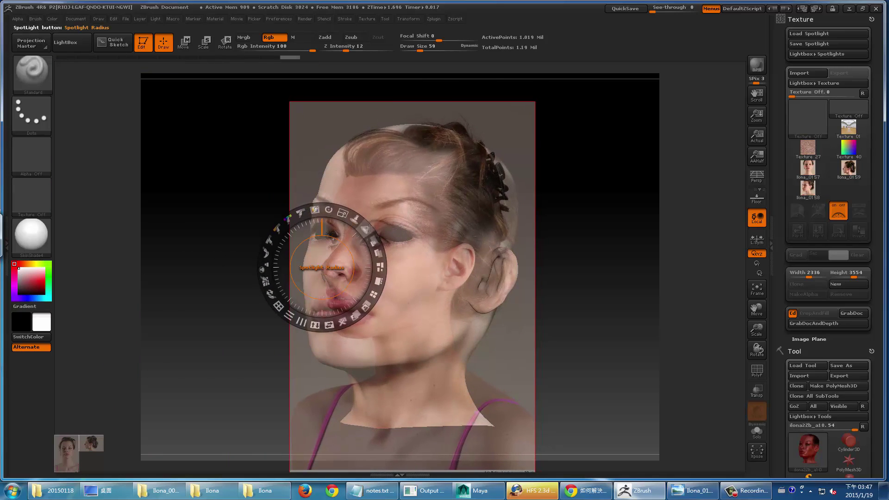
left_click_drag(369, 234, 376, 247)
mouse_move(342, 214)
left_mouse_down()
mouse_move(343, 250)
mouse_move(327, 259)
mouse_move(332, 268)
left_mouse_up()
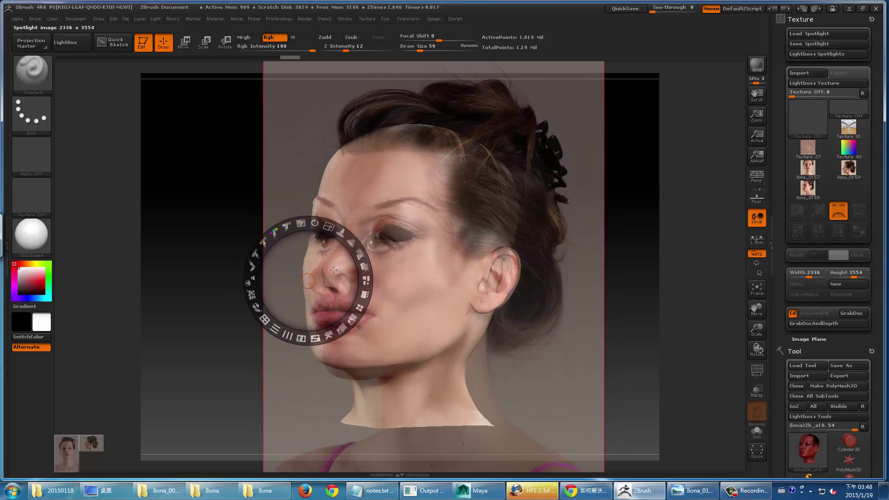
left_click_drag(332, 268, 345, 259)
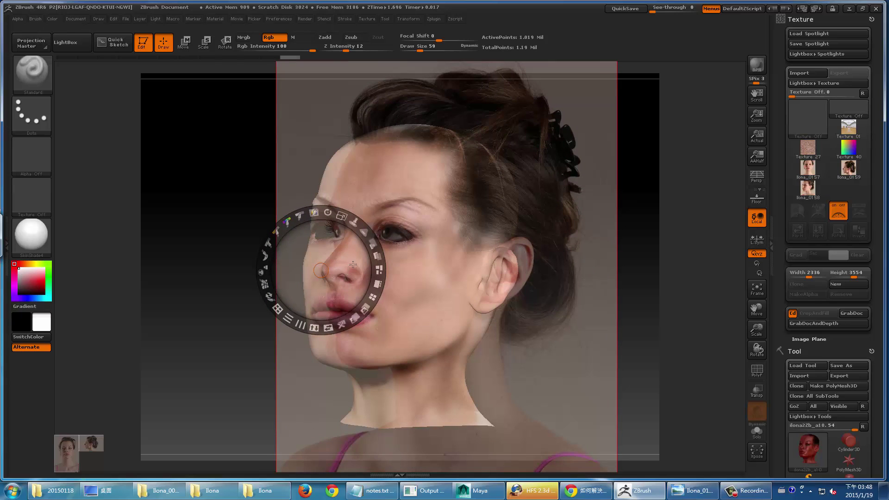
Step: Exit Spotlight edit, hide the photo and orbit to the unpainted back of the head
key("z")
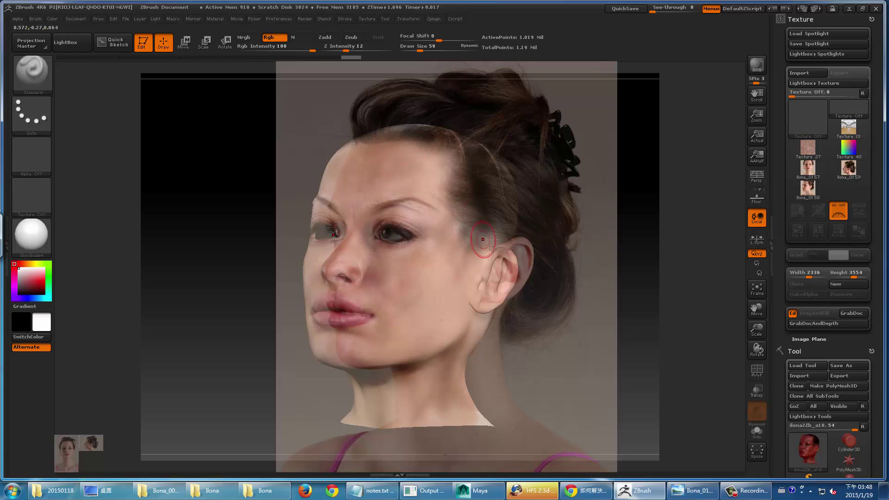
key("shift+z")
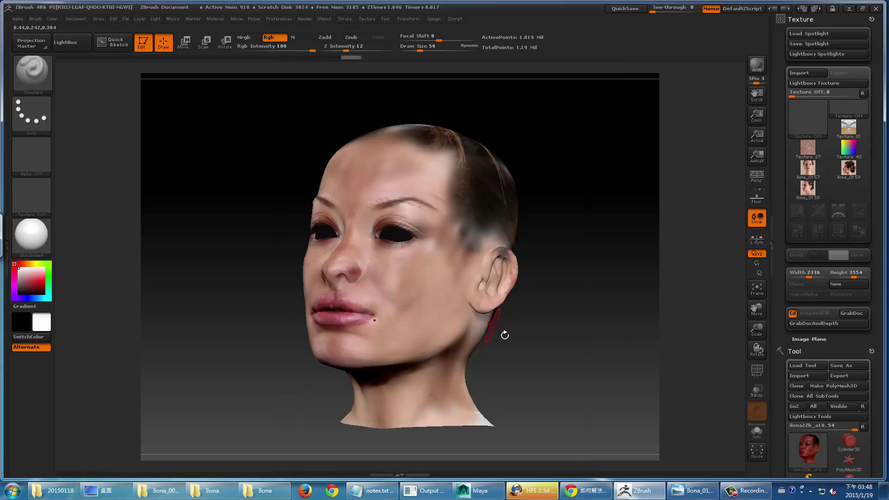
mouse_move(505, 334)
left_mouse_down()
mouse_move(501, 353)
mouse_move(475, 335)
left_mouse_up()
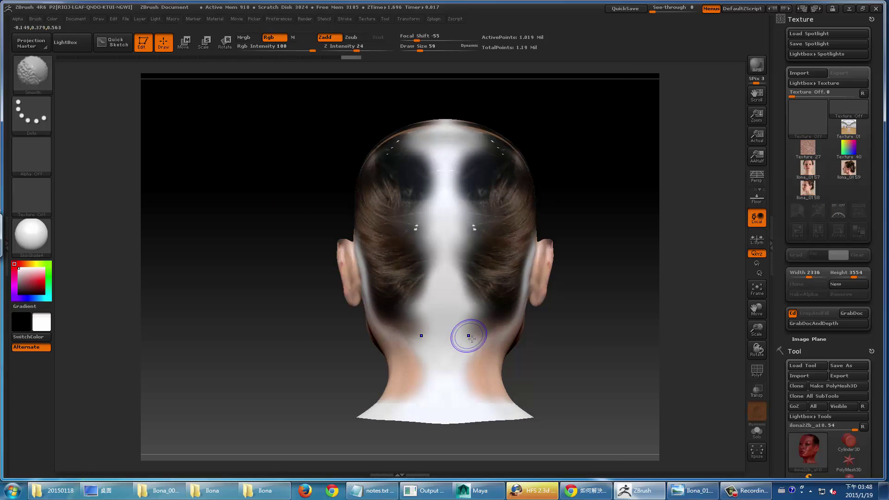
Step: Show the side photo, rotate it to the head's angle and paint hair onto the back
key("shift+z")
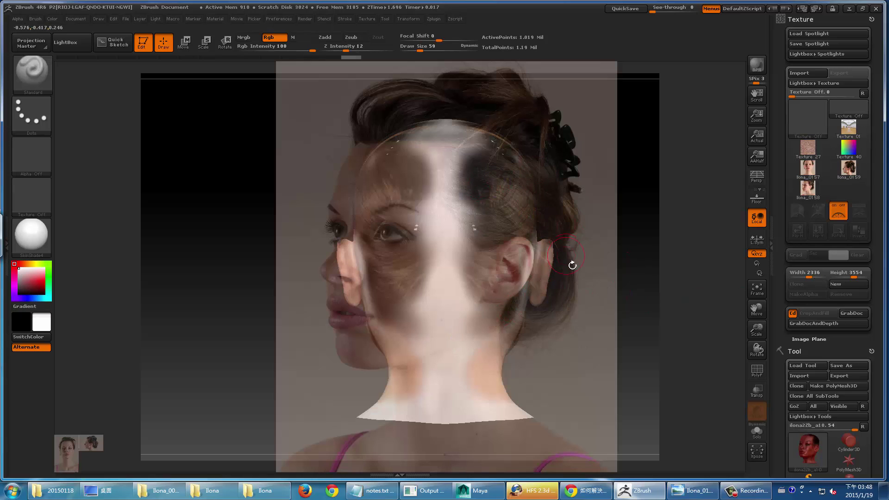
key("z")
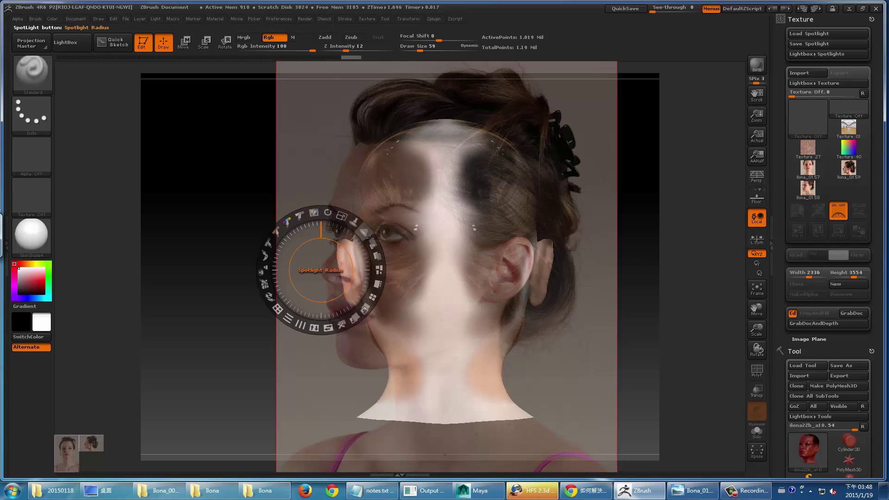
mouse_move(332, 217)
left_mouse_down()
mouse_move(359, 232)
mouse_move(365, 266)
mouse_move(336, 273)
mouse_move(293, 148)
mouse_move(333, 166)
mouse_move(319, 180)
mouse_move(330, 185)
left_mouse_up()
key("z")
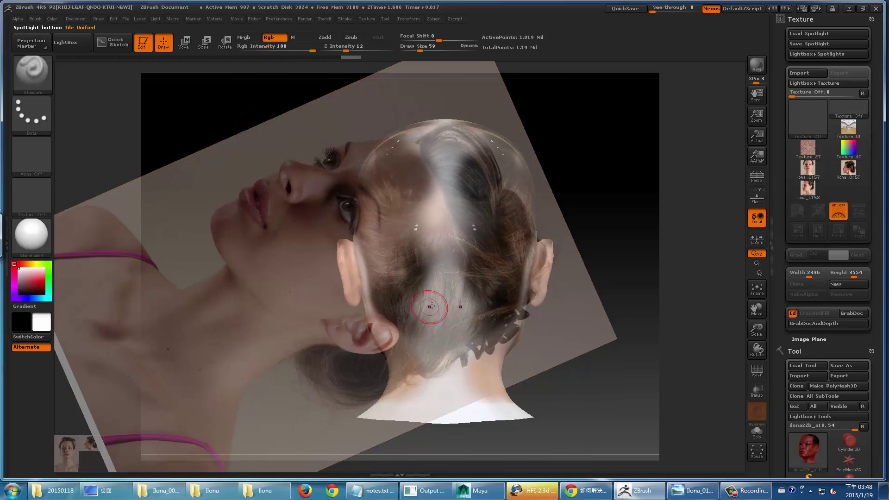
mouse_move(429, 306)
left_mouse_down()
mouse_move(468, 301)
mouse_move(425, 303)
mouse_move(468, 310)
mouse_move(451, 307)
mouse_move(424, 327)
left_mouse_up()
mouse_move(450, 286)
left_mouse_down()
mouse_move(445, 255)
mouse_move(459, 285)
left_mouse_up()
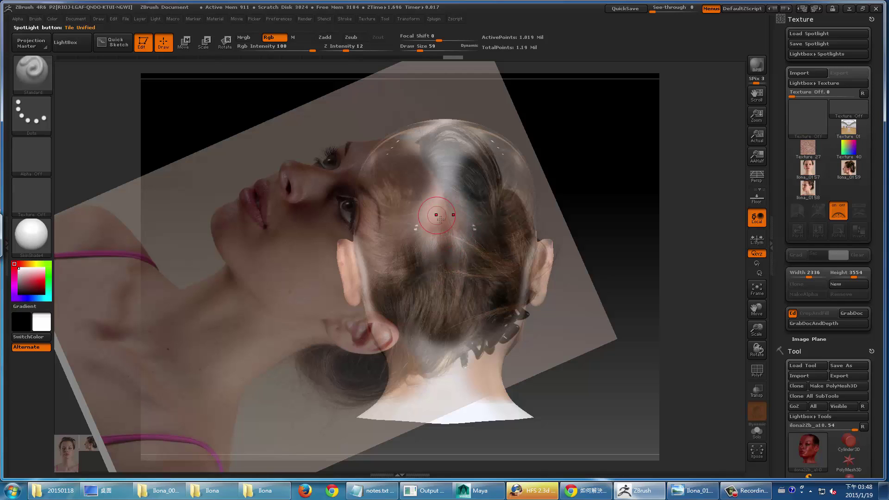
Step: Enlarge and reposition the photo, paint more hair strands, then toggle it off and on to check
key("z")
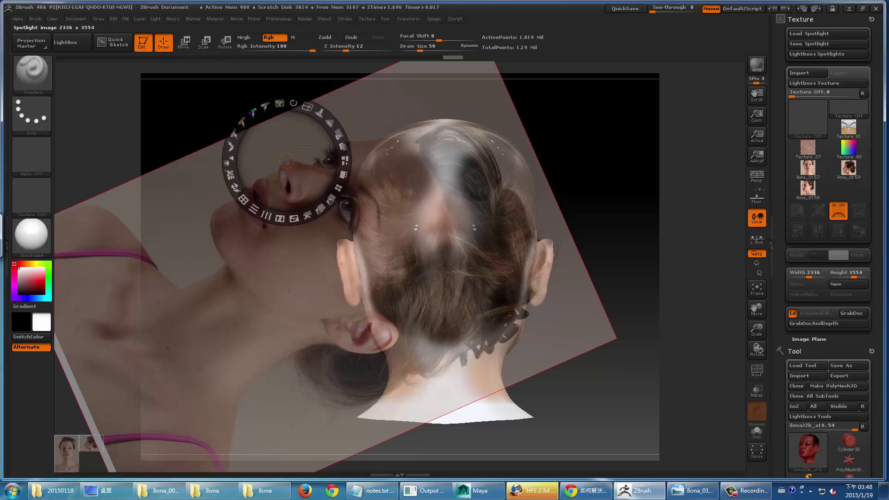
left_click_drag(331, 199, 453, 197)
key("z")
left_click_drag(433, 228, 449, 226)
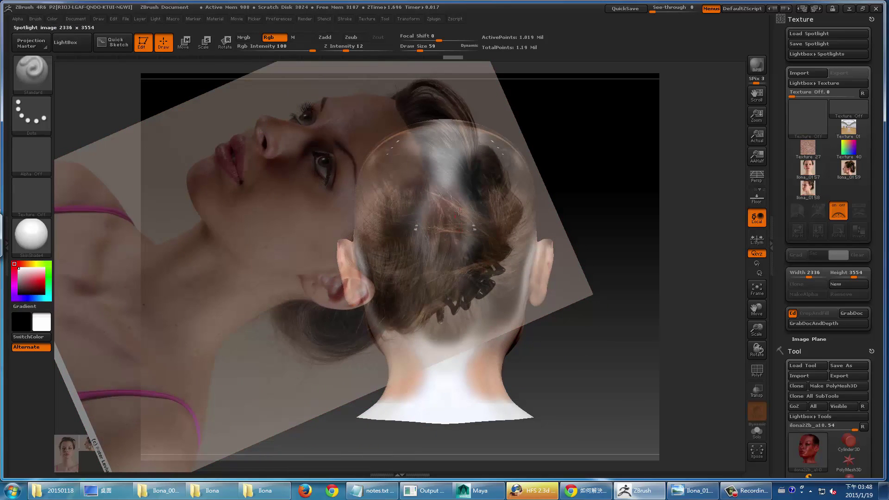
key("shift+z")
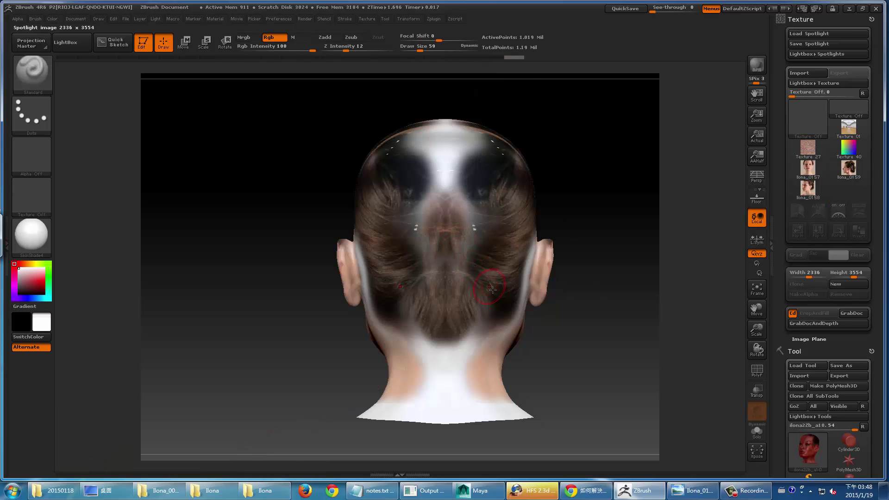
key("shift+z")
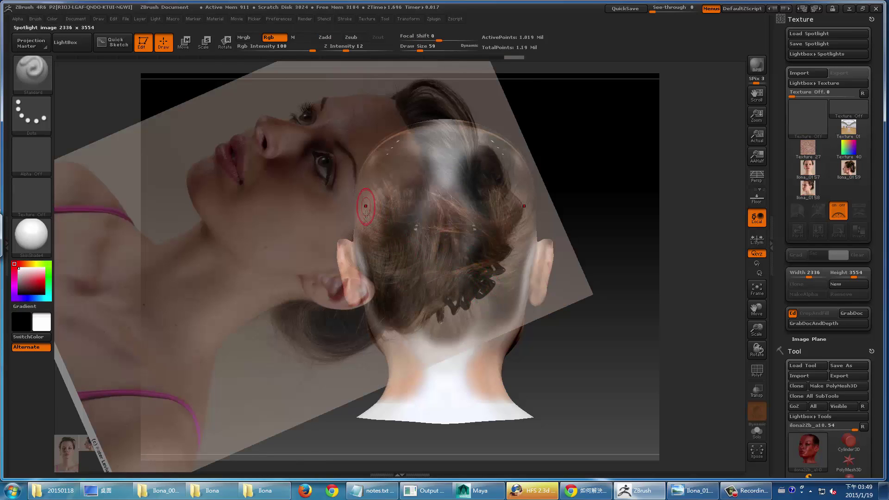
Step: Realign the side photo with the hair by moving, rotating and shifting it down-right
key("z")
left_click_drag(310, 151, 326, 66)
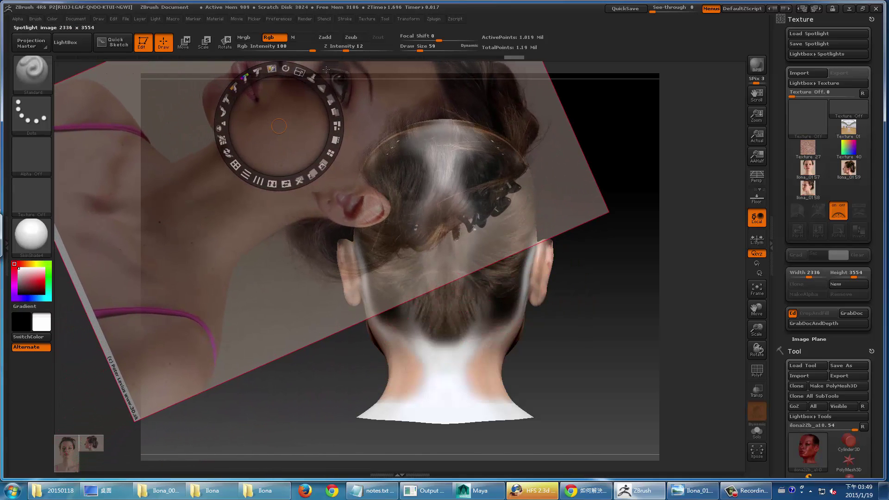
key("z")
key("z")
key("z")
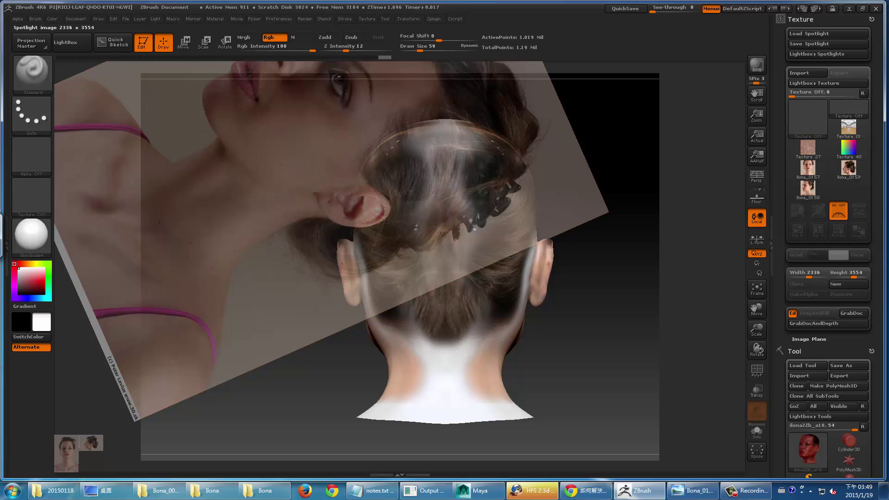
key("z")
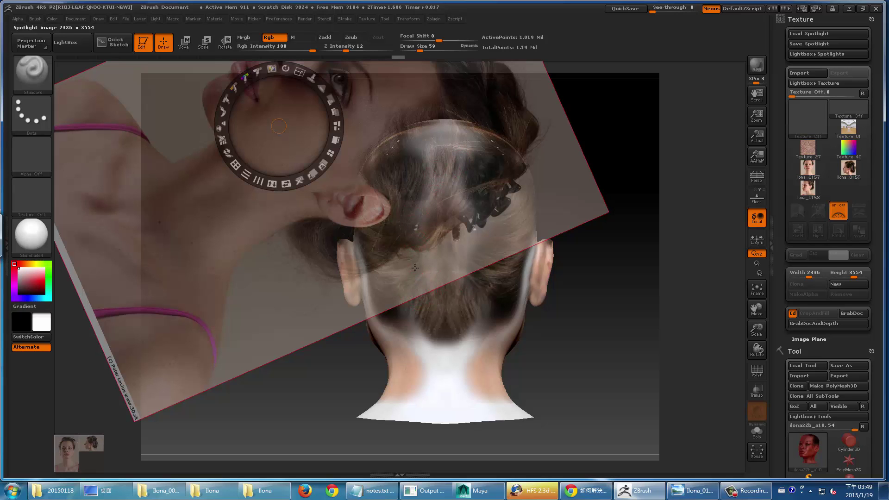
mouse_move(304, 133)
left_mouse_down()
mouse_move(408, 180)
mouse_move(449, 417)
mouse_move(436, 370)
mouse_move(492, 313)
mouse_move(484, 309)
mouse_move(516, 292)
mouse_move(523, 298)
mouse_move(500, 269)
mouse_move(352, 259)
mouse_move(404, 201)
left_mouse_up()
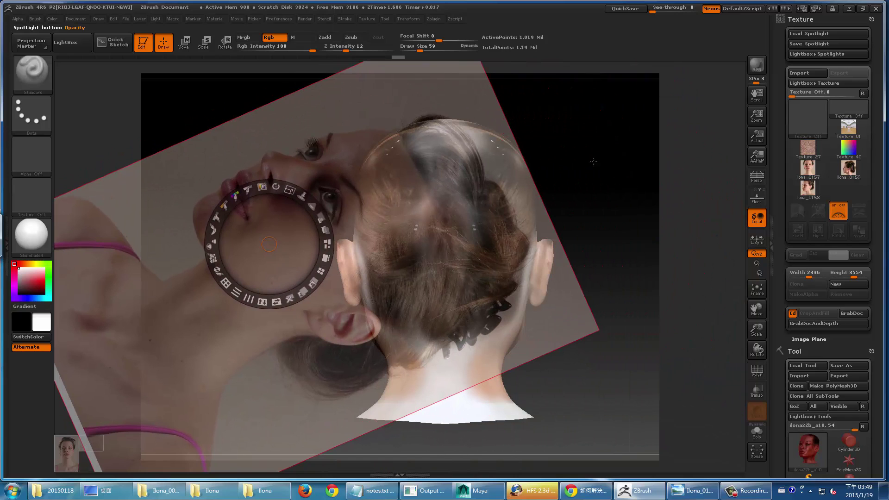
Step: Import the back-view photo cutout-back_resized.jpg into ZBrush
left_click(807, 75)
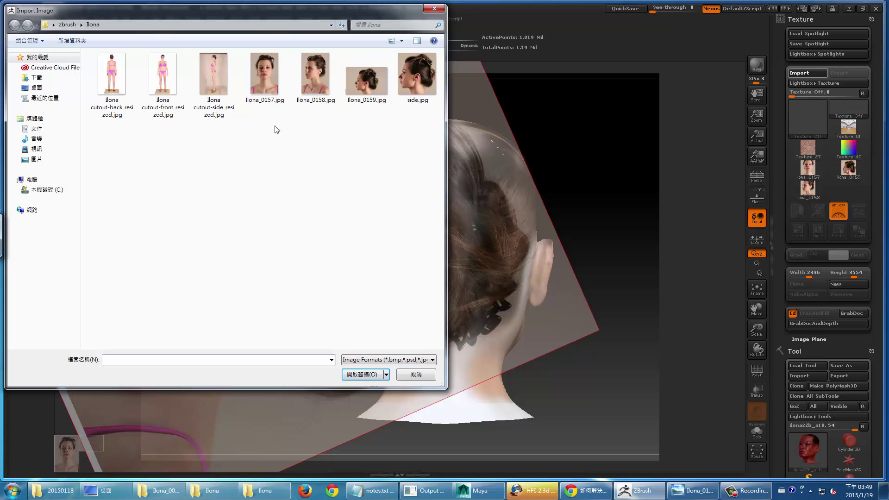
left_click(104, 85)
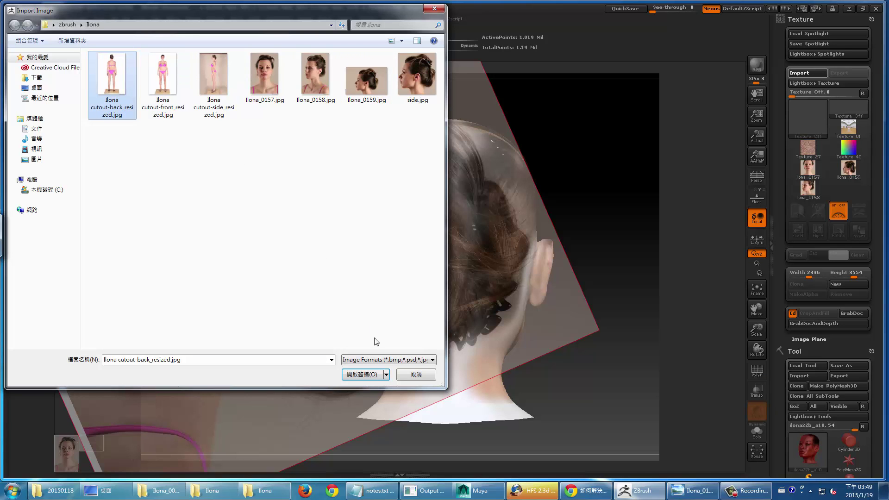
left_click(361, 374)
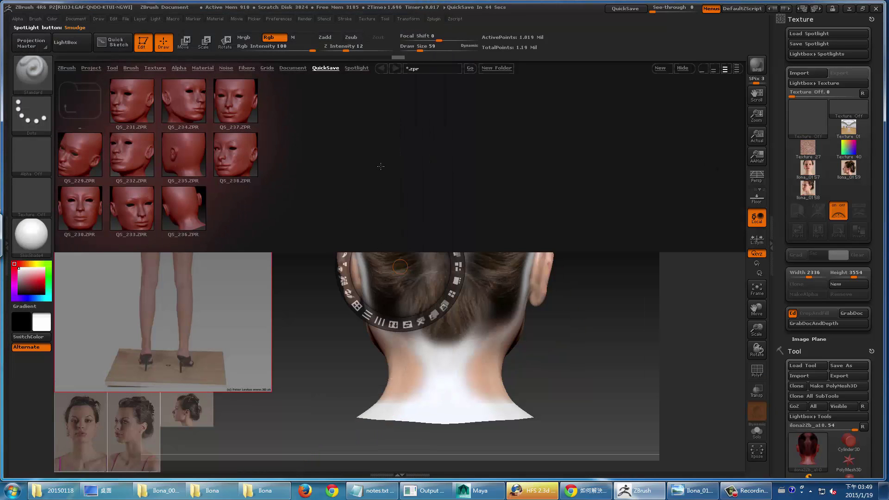
Step: Center, scale up and raise the opacity of the back photo over the head
left_click(59, 45)
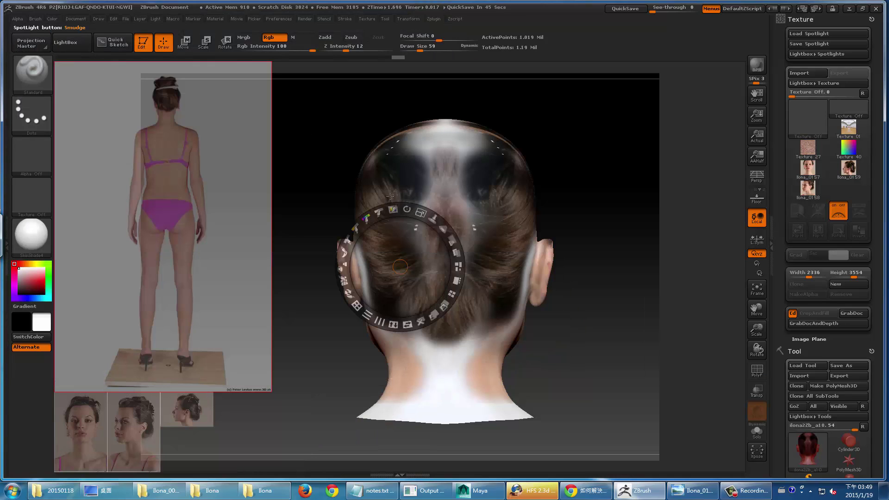
left_click_drag(404, 272, 171, 99)
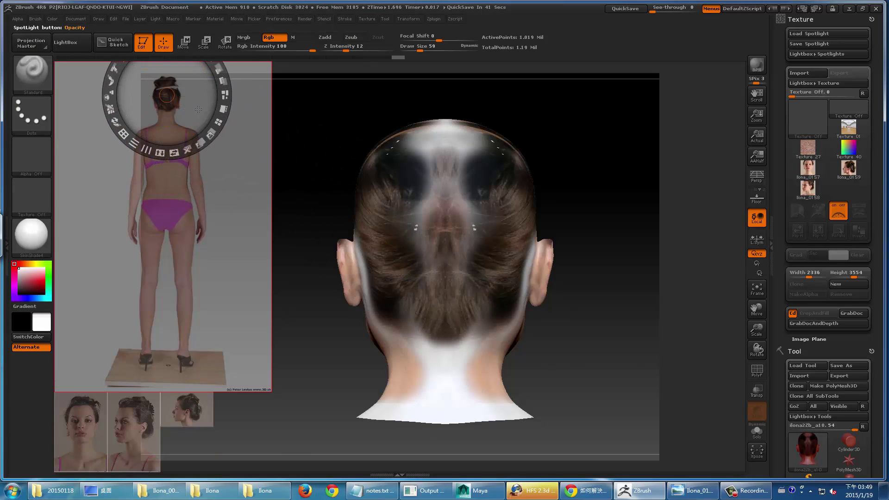
left_click(226, 109)
mouse_move(480, 220)
left_mouse_down()
mouse_move(482, 275)
mouse_move(481, 232)
left_mouse_up()
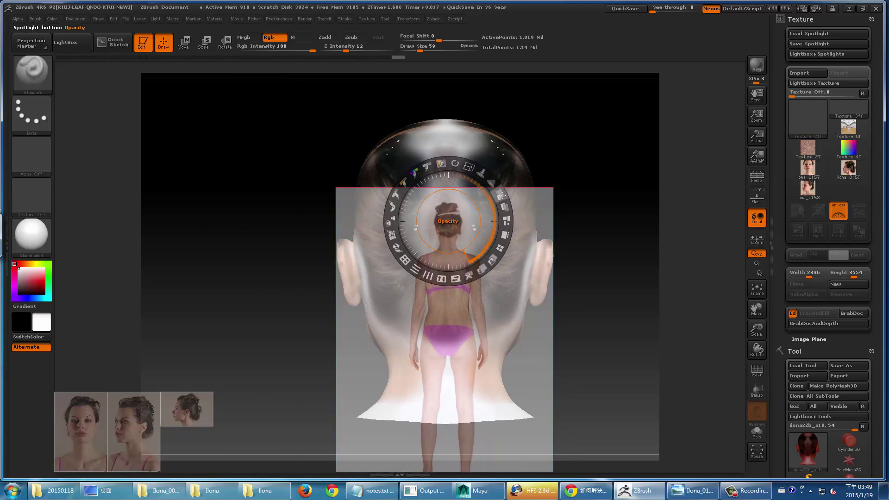
mouse_move(505, 203)
left_mouse_down()
mouse_move(515, 270)
mouse_move(491, 225)
mouse_move(454, 241)
left_mouse_up()
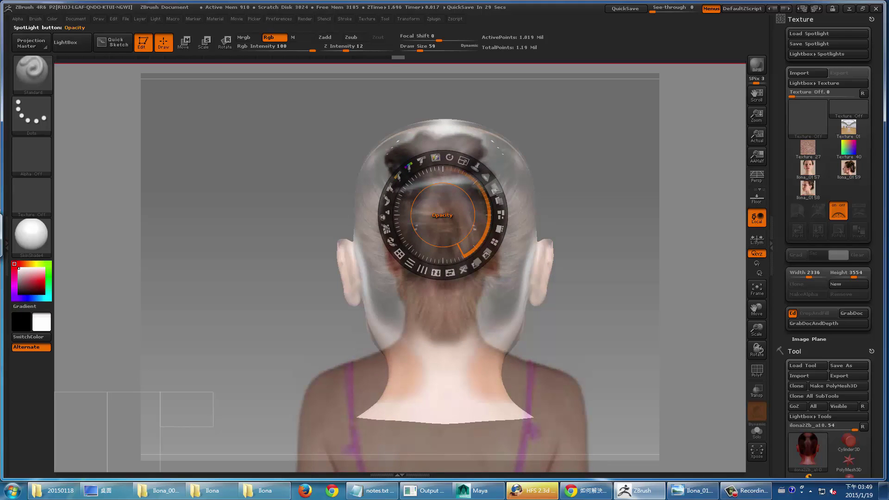
mouse_move(497, 192)
left_mouse_down()
mouse_move(480, 185)
mouse_move(463, 206)
left_mouse_up()
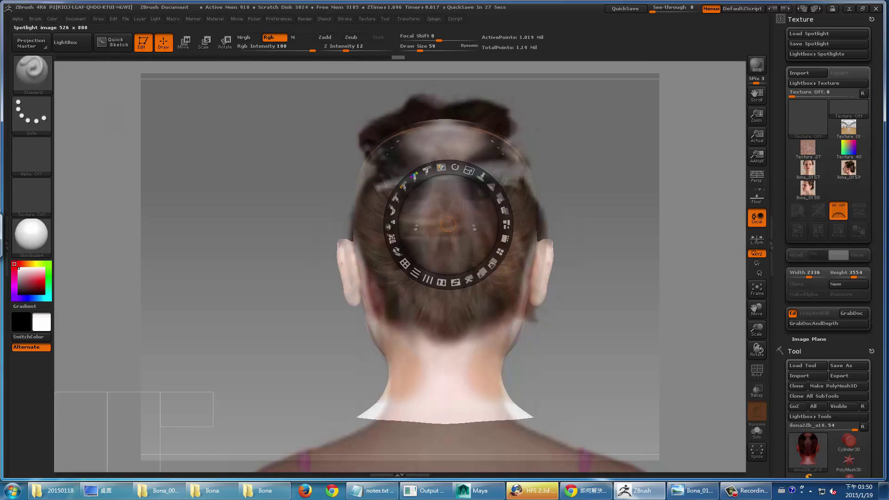
Step: Paint pinker neck skin from the back photo, return to 3D, and minimize ZBrush
key("z")
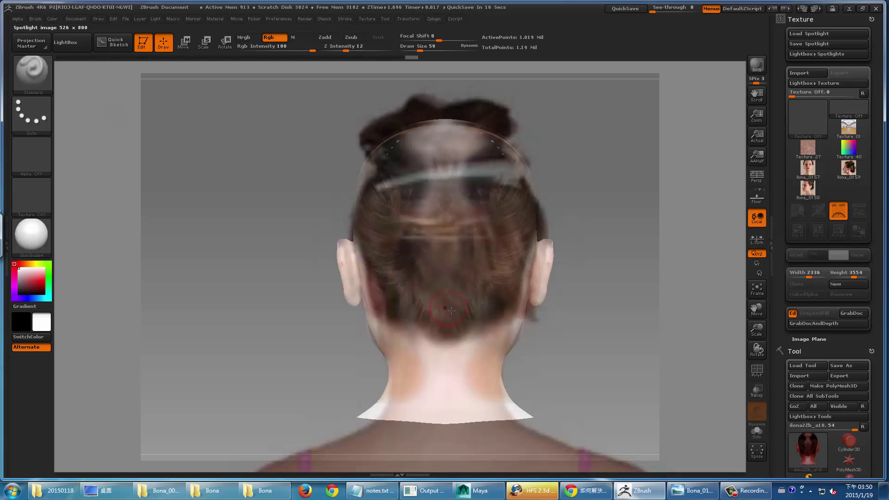
mouse_move(452, 321)
left_mouse_down()
mouse_move(424, 401)
mouse_move(445, 393)
mouse_move(476, 407)
mouse_move(386, 424)
left_mouse_up()
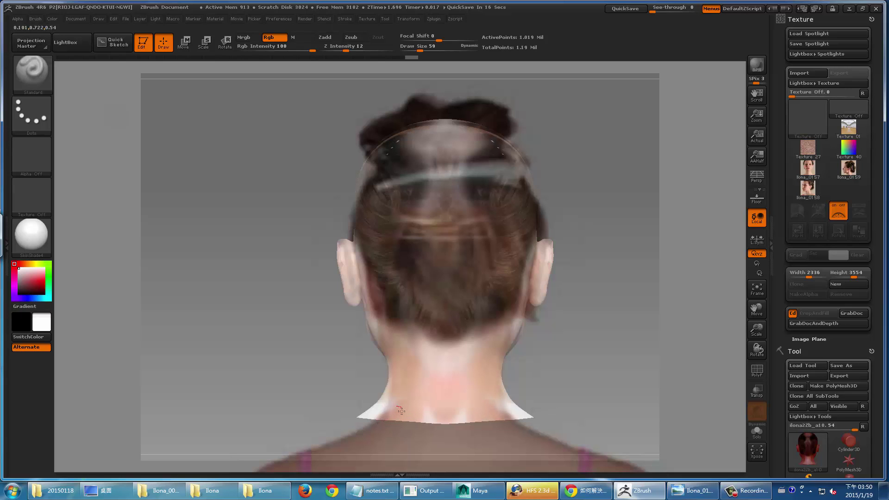
key("g")
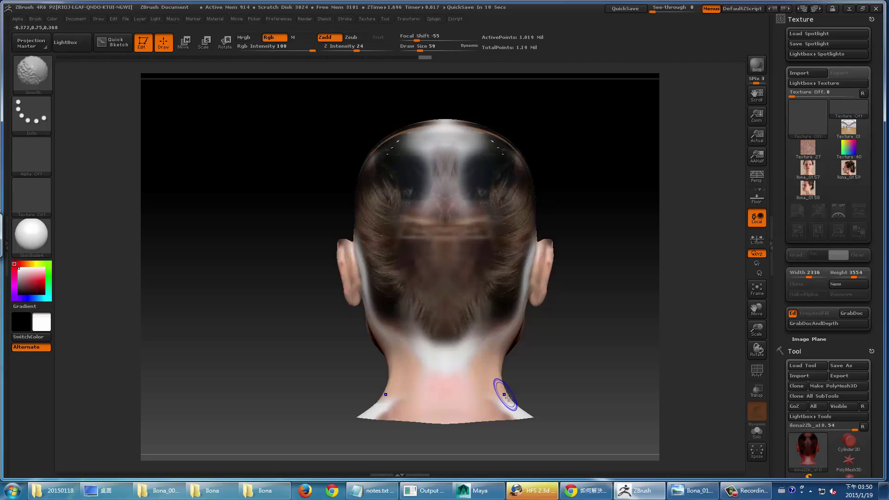
mouse_move(551, 391)
left_mouse_down()
mouse_move(578, 366)
mouse_move(569, 337)
left_mouse_up()
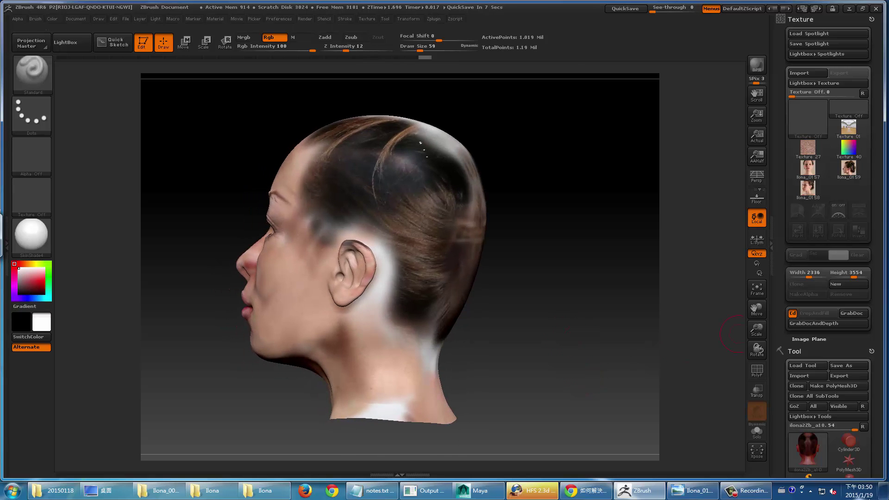
left_click(884, 491)
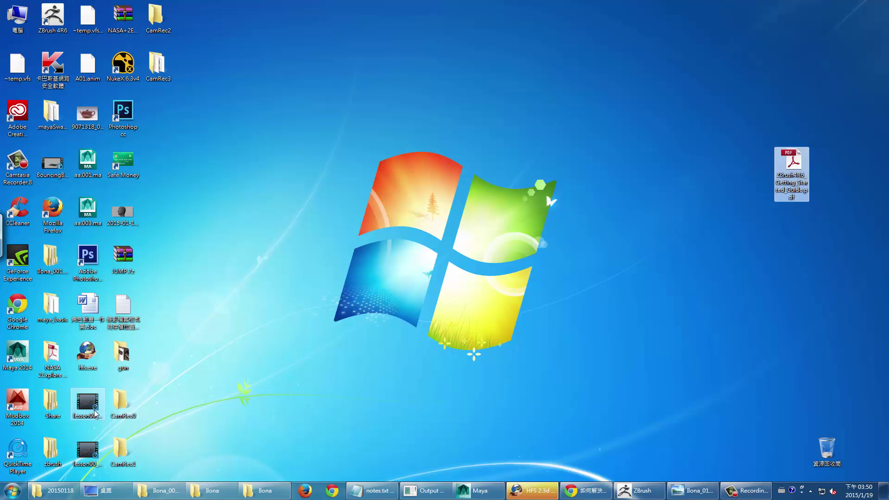
Step: Open the Ilona folder inside the desktop zbrush folder and preview Ilona_0163.jpeg
left_click(54, 453)
double_click(54, 453)
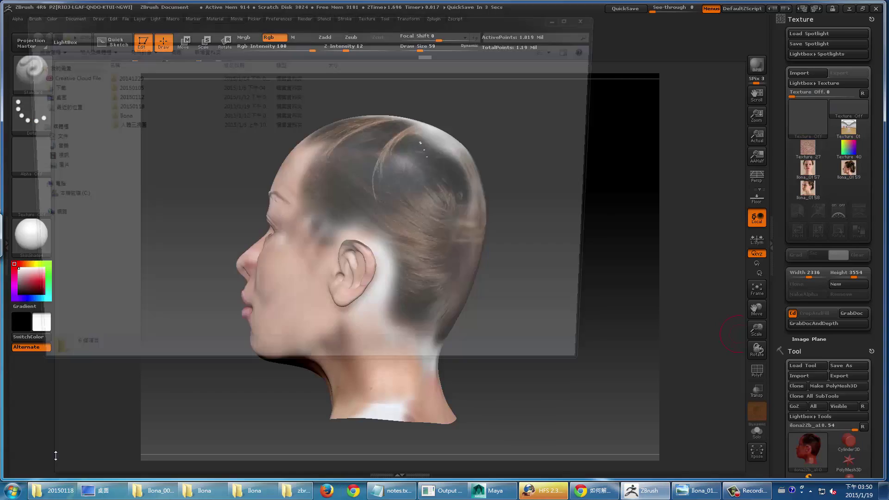
left_click(849, 8)
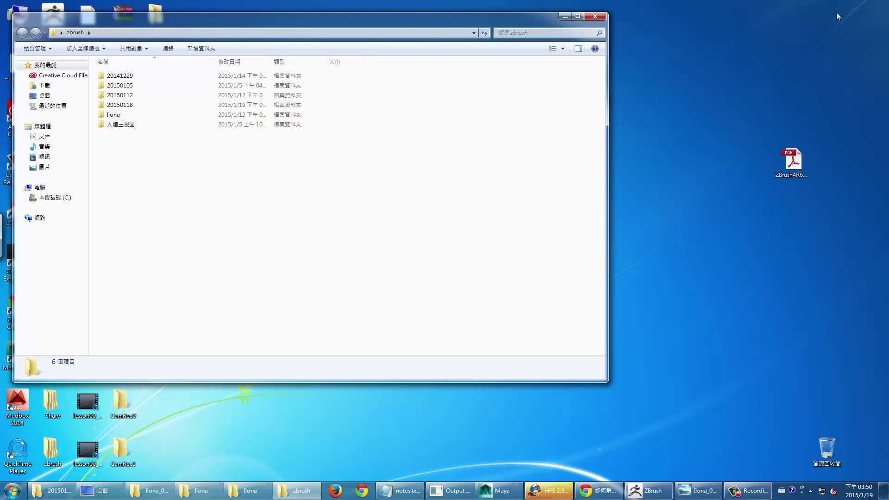
double_click(136, 116)
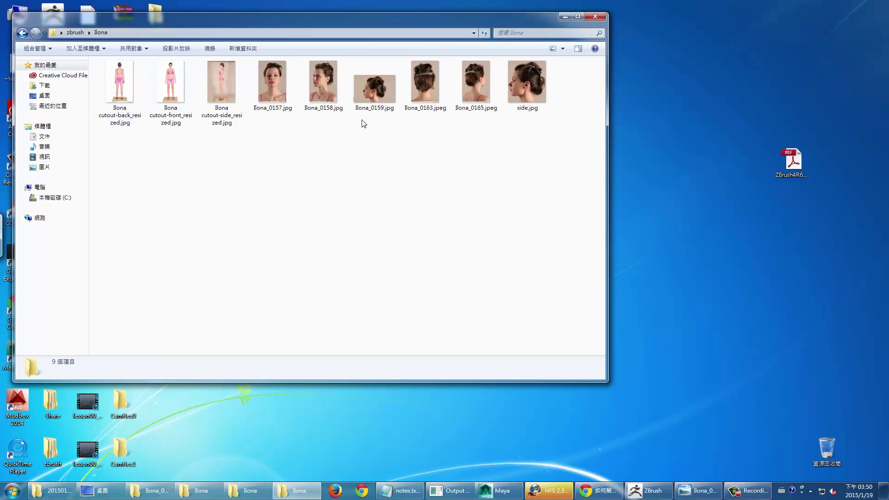
double_click(428, 99)
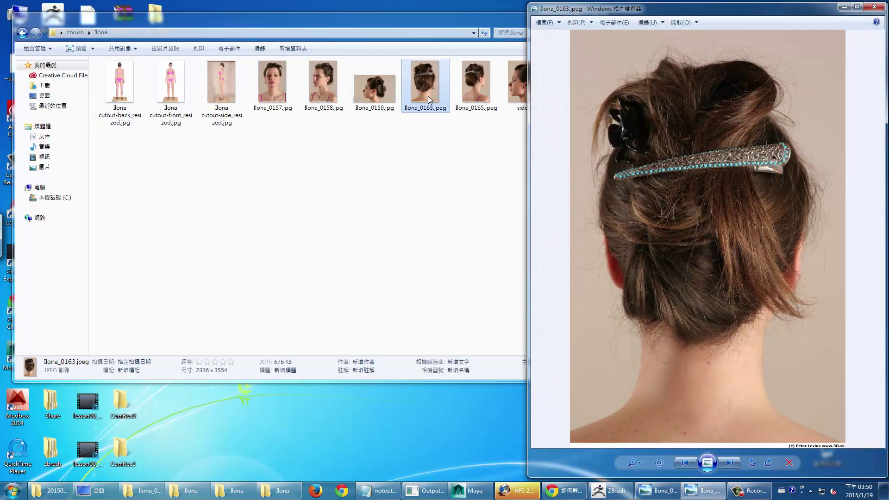
left_click(874, 8)
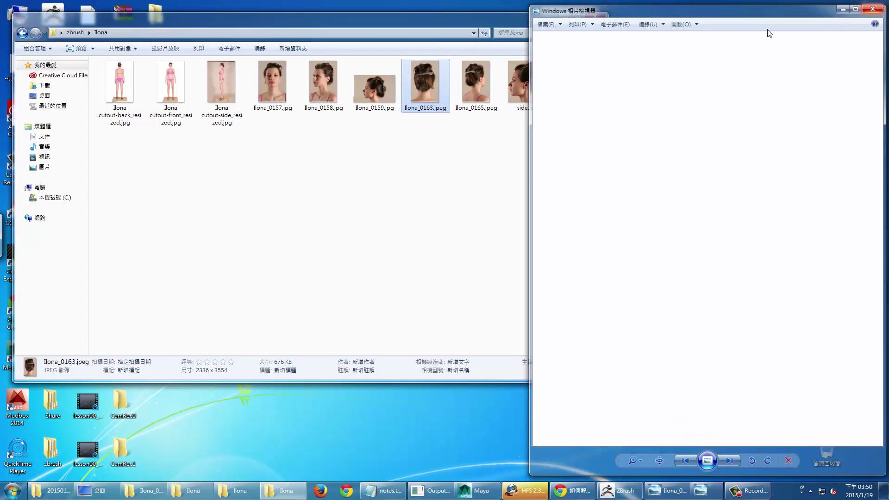
Step: Copy Ilona_0163.jpeg to the desktop and rename it a.jpg, accepting the extension change
right_click(432, 82)
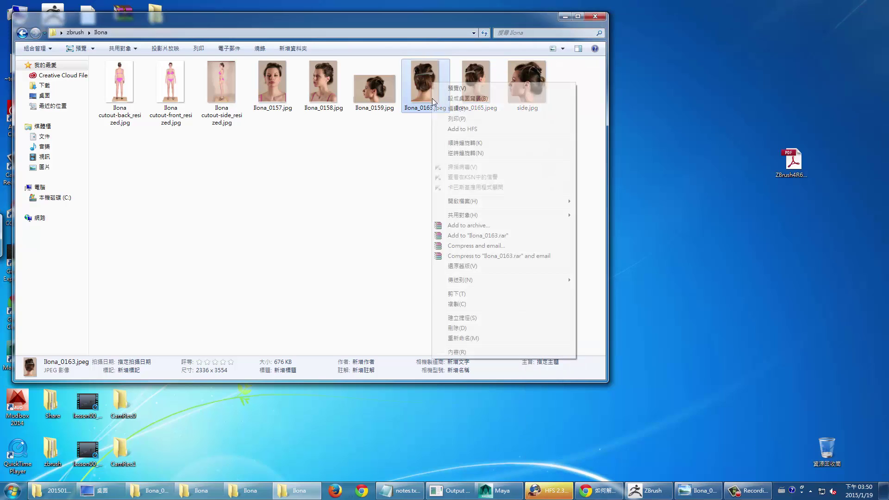
left_click(456, 304)
right_click(693, 247)
left_click(715, 287)
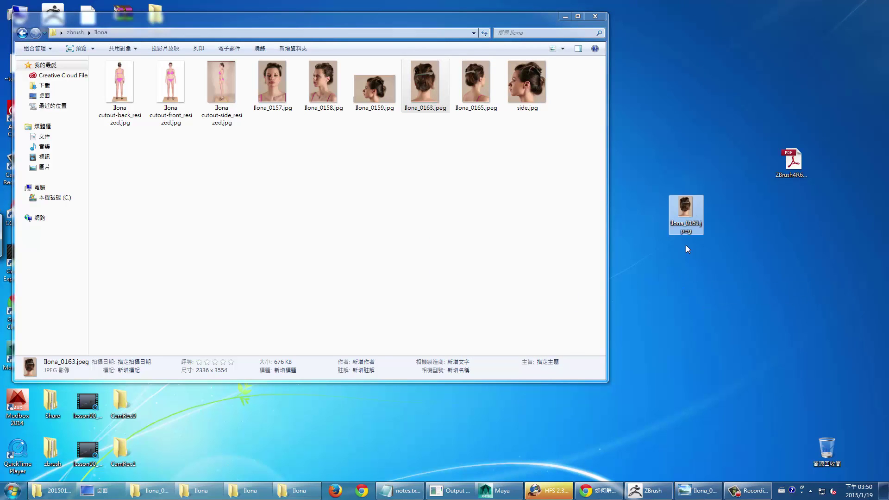
left_click(697, 230)
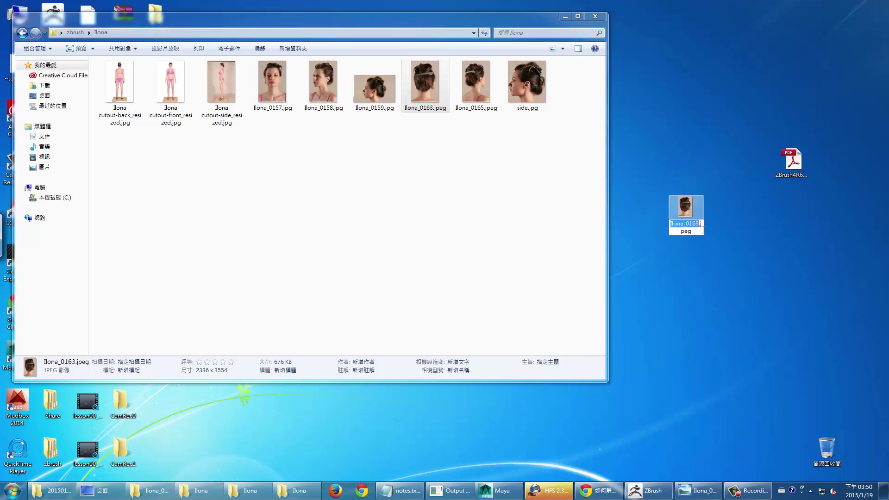
type("a")
key("Return")
key("Return")
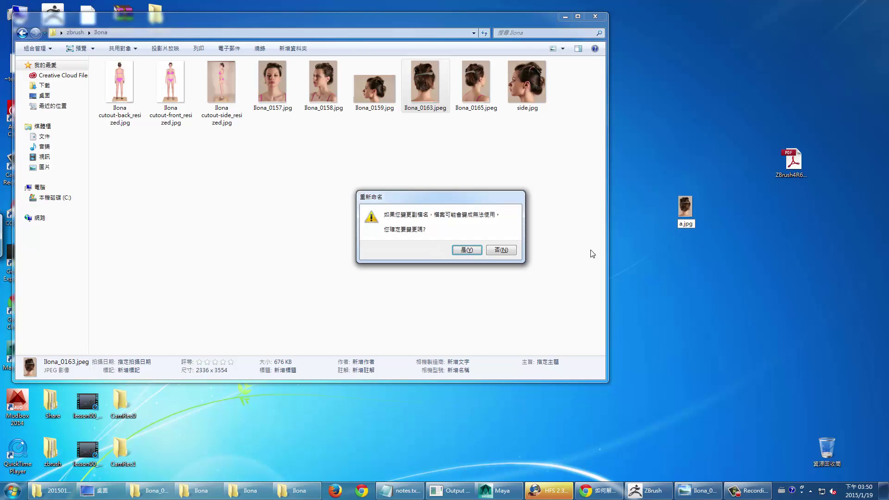
left_click(466, 252)
Step: Import the desktop photo a.jpg as a texture and add it to Spotlight
left_click(646, 490)
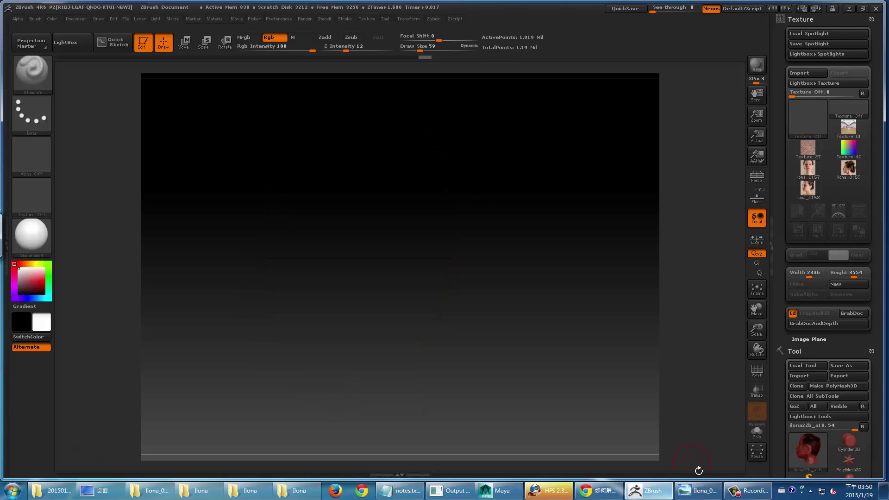
left_click(808, 72)
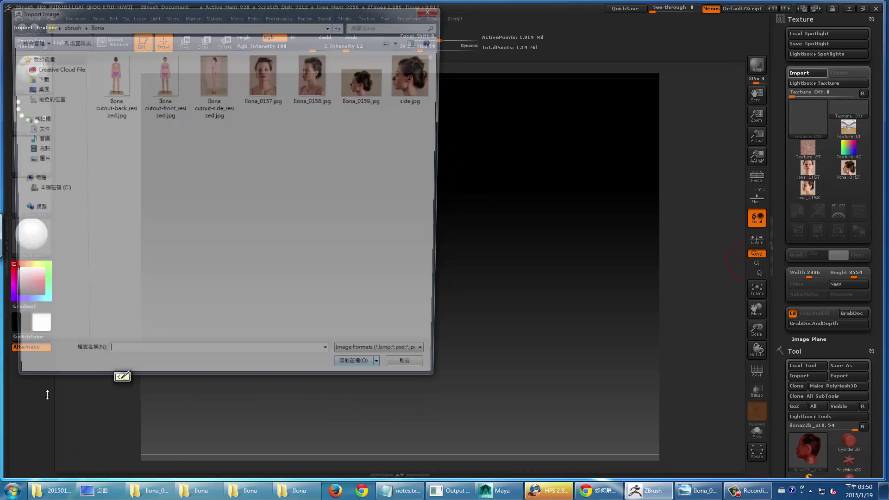
left_click(36, 87)
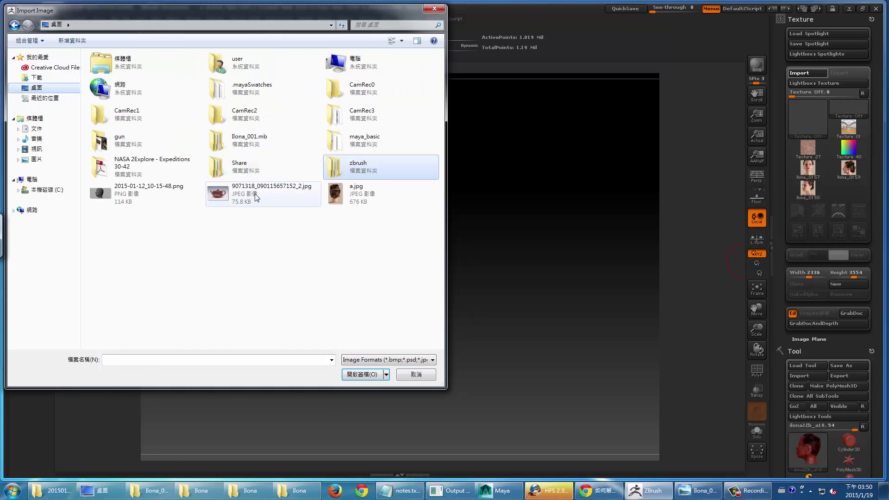
left_click(338, 196)
left_click(369, 376)
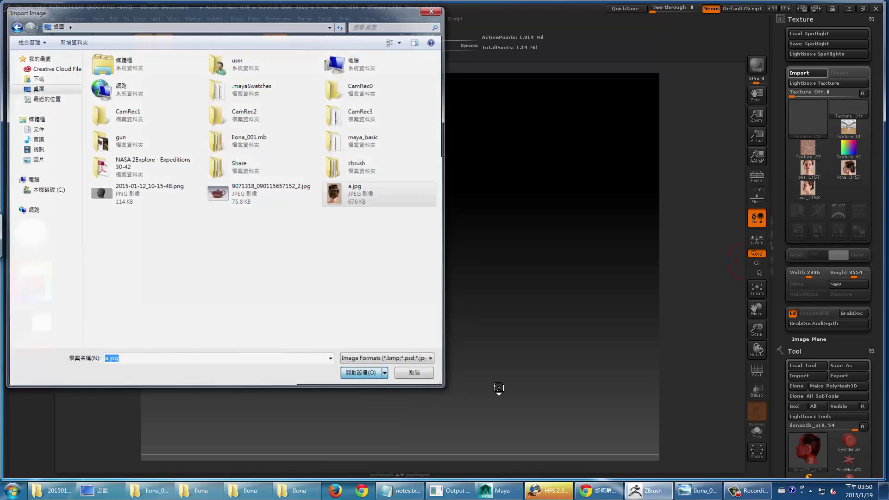
left_click(845, 190)
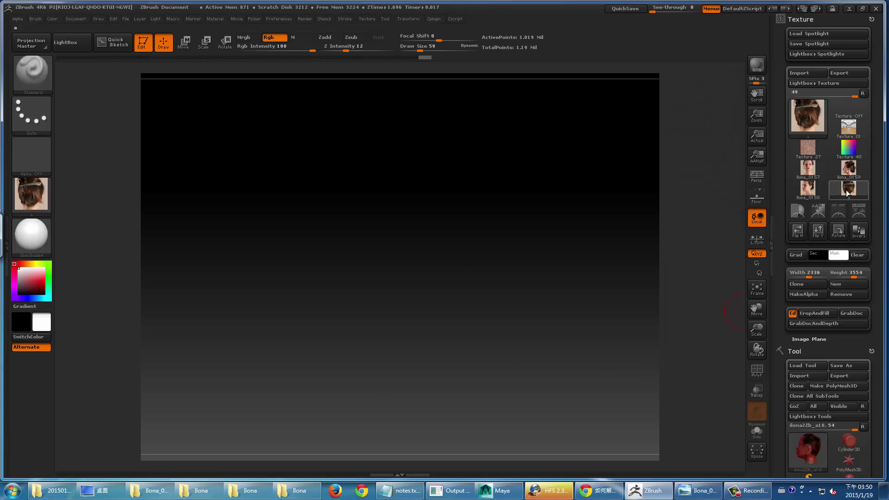
left_click(840, 215)
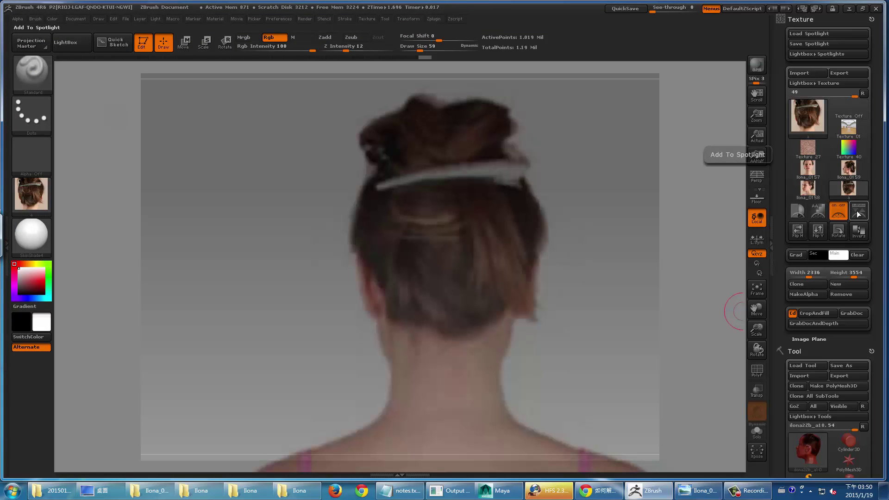
left_click(859, 212)
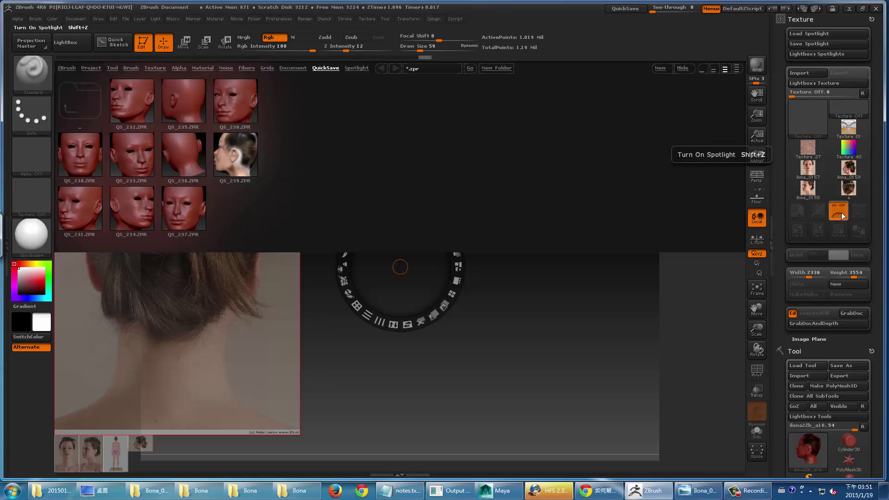
left_click(77, 48)
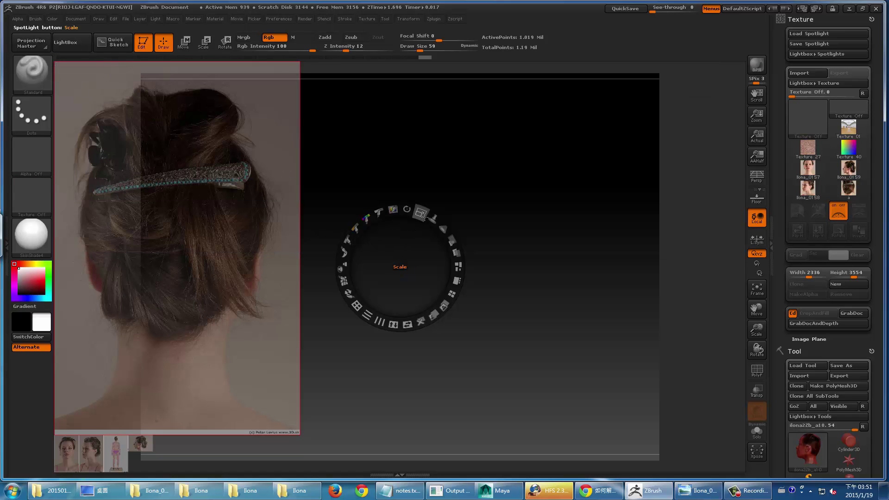
Step: Turn the head to a straight back view and scale the photo to match it
left_click_drag(400, 266, 647, 287)
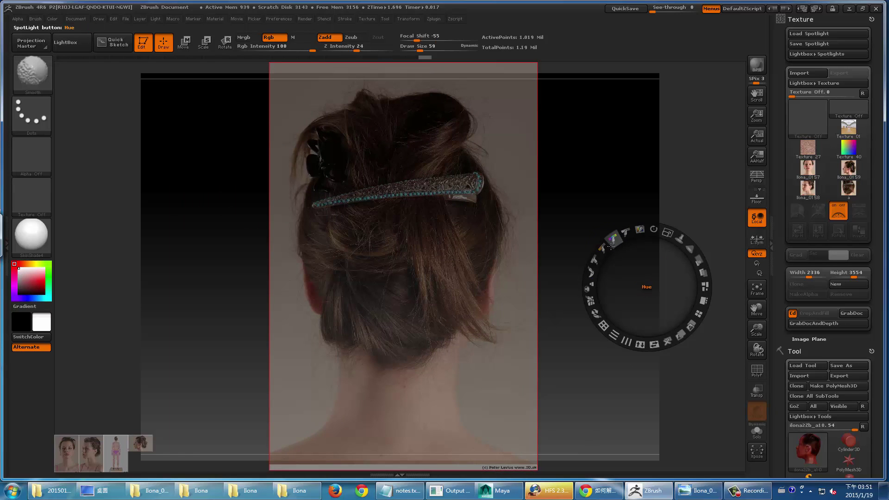
key("shift+z")
left_click_drag(610, 369, 589, 367)
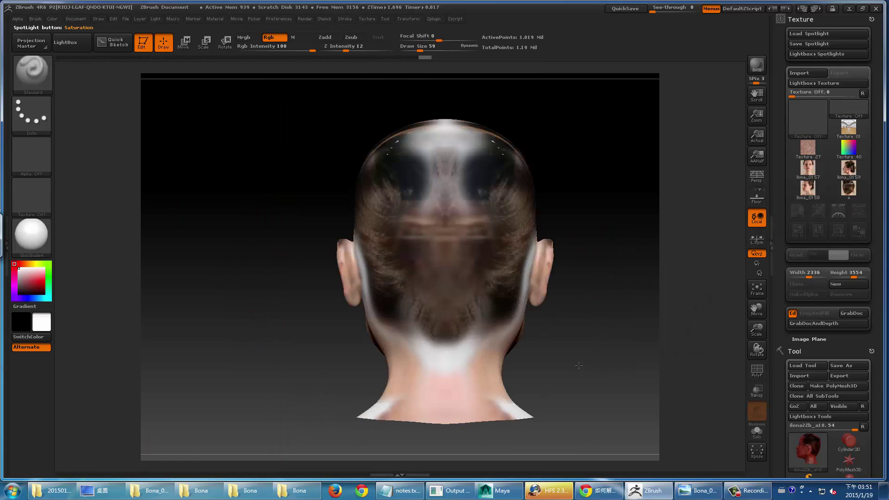
key("shift+z")
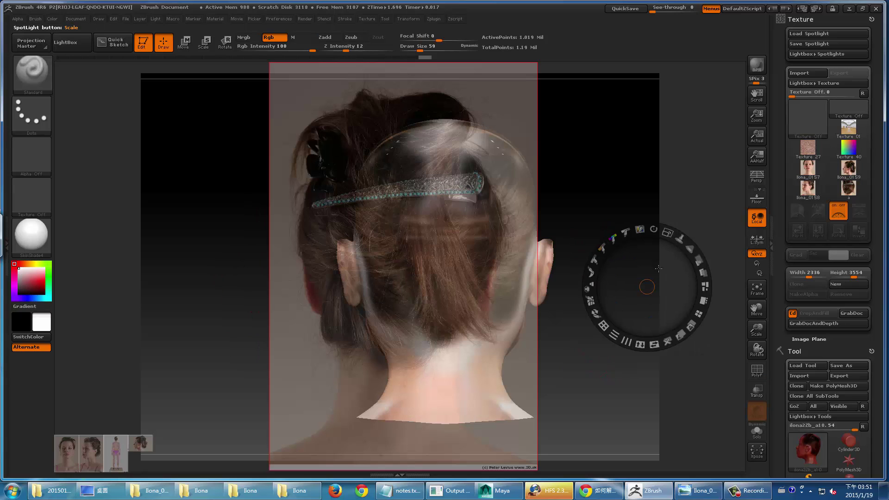
mouse_move(648, 288)
left_mouse_down()
mouse_move(407, 228)
mouse_move(337, 258)
mouse_move(309, 286)
mouse_move(384, 304)
mouse_move(361, 287)
mouse_move(329, 295)
mouse_move(373, 284)
left_mouse_up()
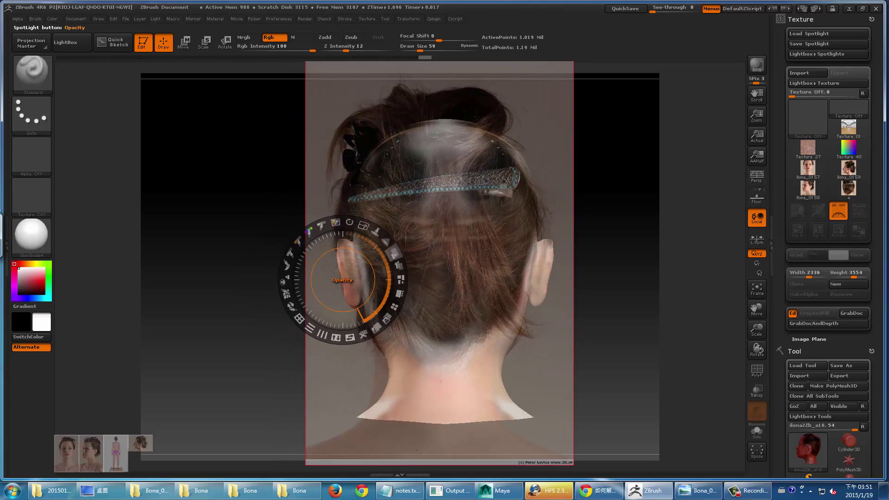
left_click_drag(365, 228, 366, 237)
key("z")
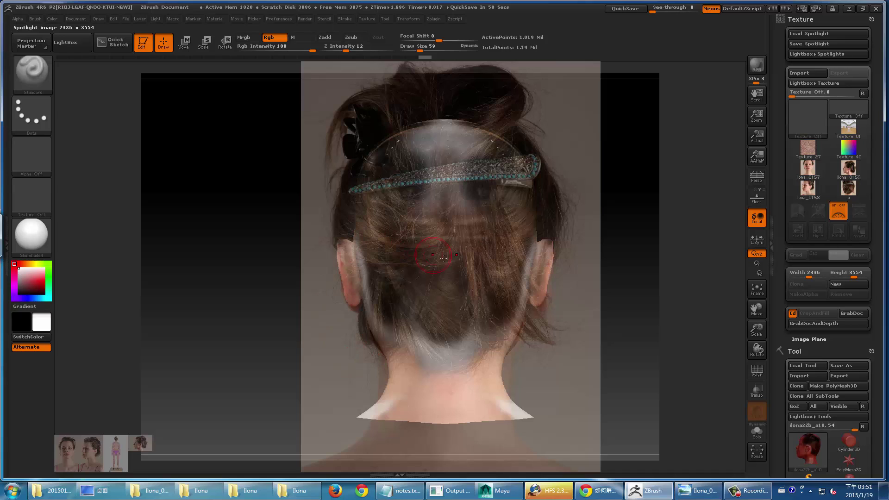
Step: Paint the photo's hair onto the back of the head and neck, nudging the photo left
mouse_move(452, 233)
left_mouse_down()
mouse_move(402, 334)
mouse_move(432, 239)
left_mouse_up()
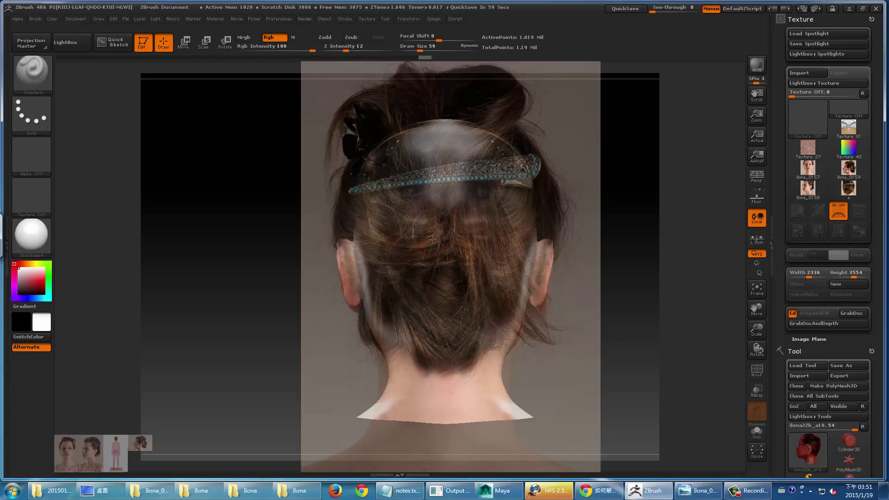
mouse_move(413, 349)
left_mouse_down()
mouse_move(397, 382)
mouse_move(470, 417)
left_mouse_up()
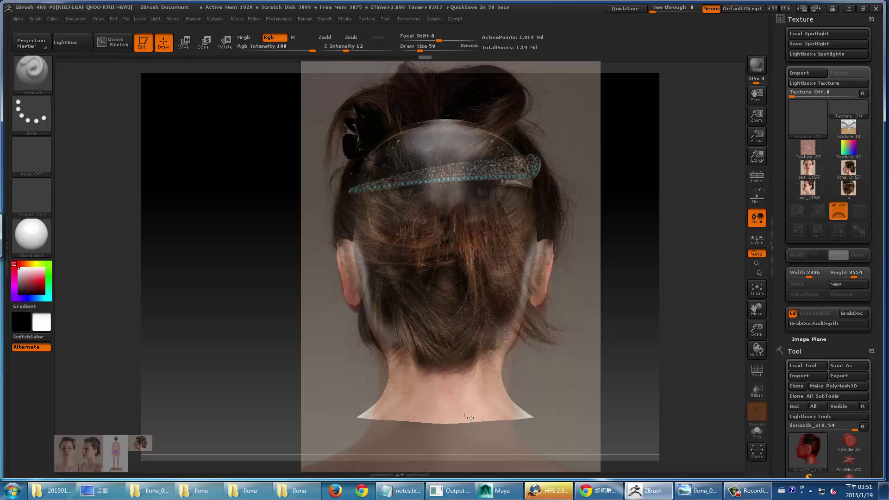
key("z")
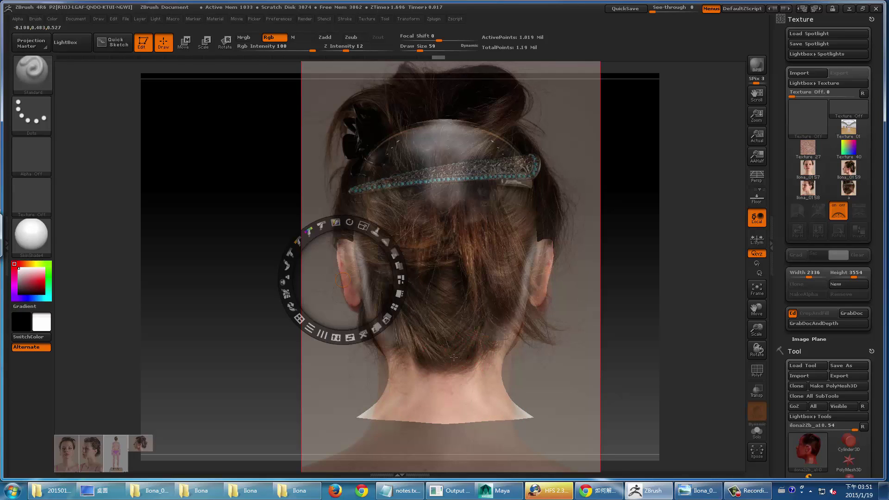
left_click_drag(376, 276, 360, 277)
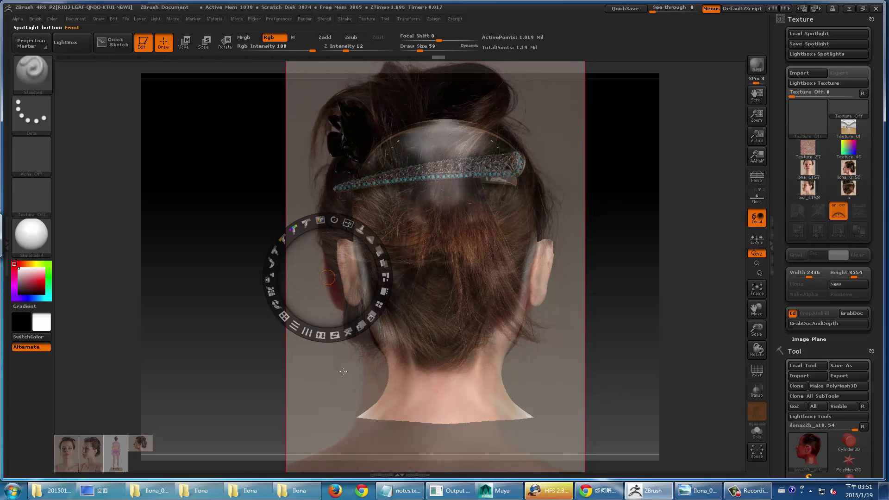
left_click_drag(388, 398, 370, 399)
key("z")
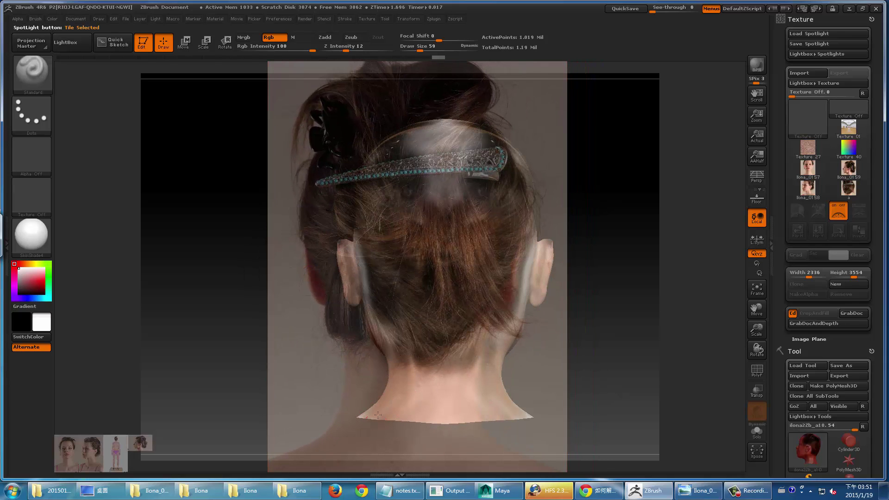
Step: Turn Spotlight off and rotate the head to its left profile view
key("shift+z")
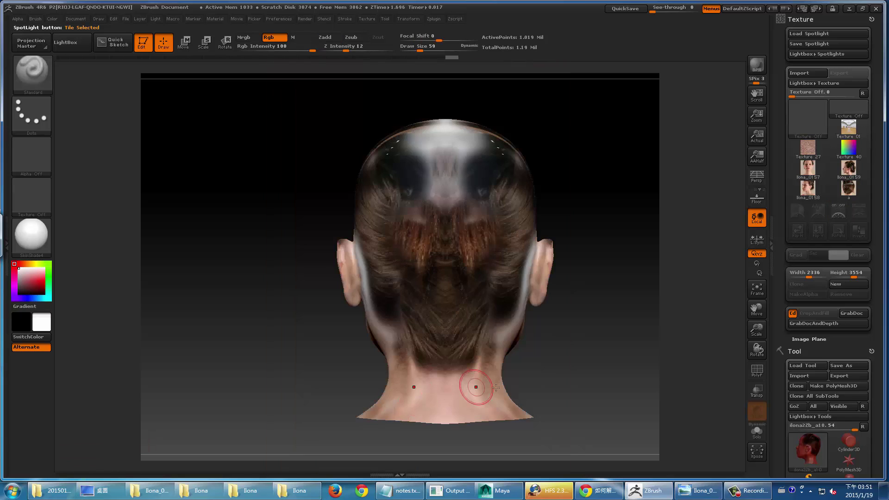
mouse_move(483, 385)
left_mouse_down()
mouse_move(566, 373)
mouse_move(566, 390)
left_mouse_up()
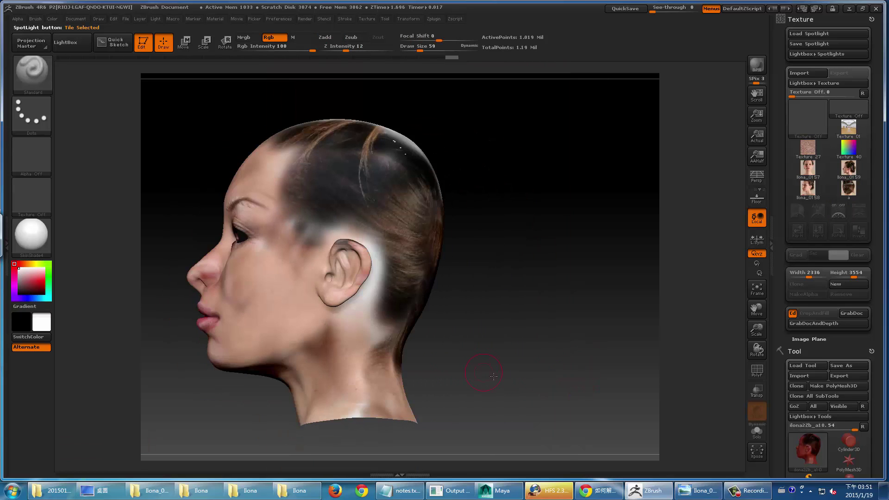
mouse_move(494, 376)
left_mouse_down()
mouse_move(530, 379)
mouse_move(499, 387)
mouse_move(520, 381)
mouse_move(511, 370)
mouse_move(476, 365)
mouse_move(549, 373)
mouse_move(512, 401)
mouse_move(459, 401)
left_mouse_up()
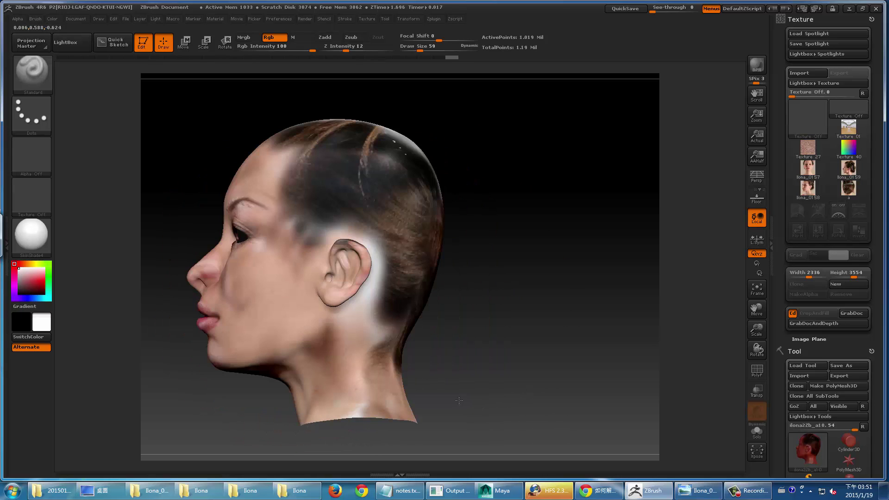
Step: Make the back-of-head photo the active texture and add it to Spotlight
left_click(849, 171)
mouse_move(743, 241)
left_mouse_down()
mouse_move(733, 244)
mouse_move(741, 259)
left_mouse_up()
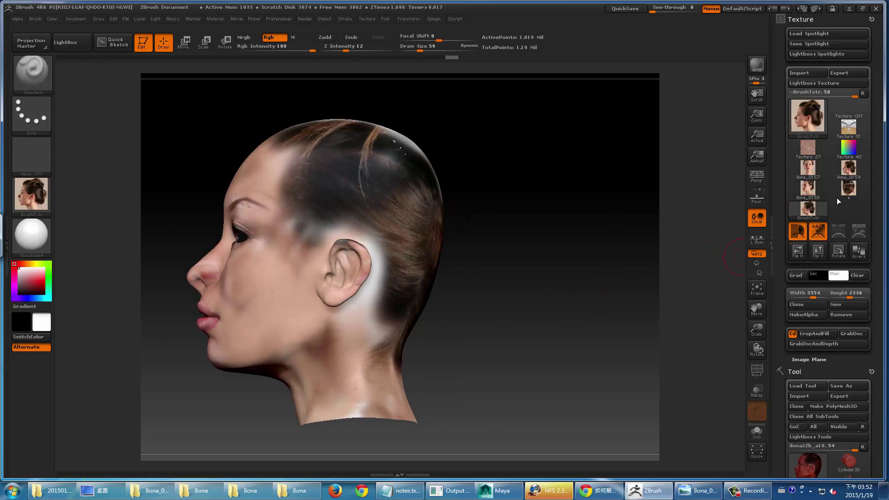
left_click(852, 180)
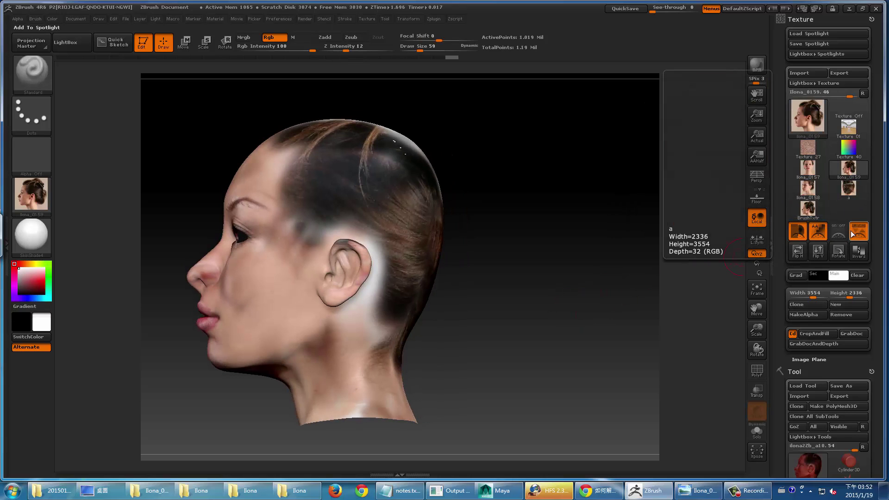
left_click(837, 236)
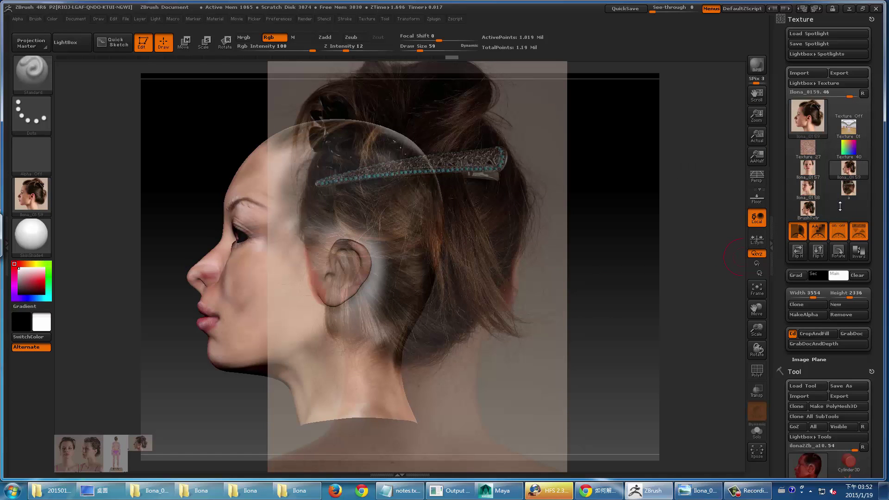
left_click(847, 191)
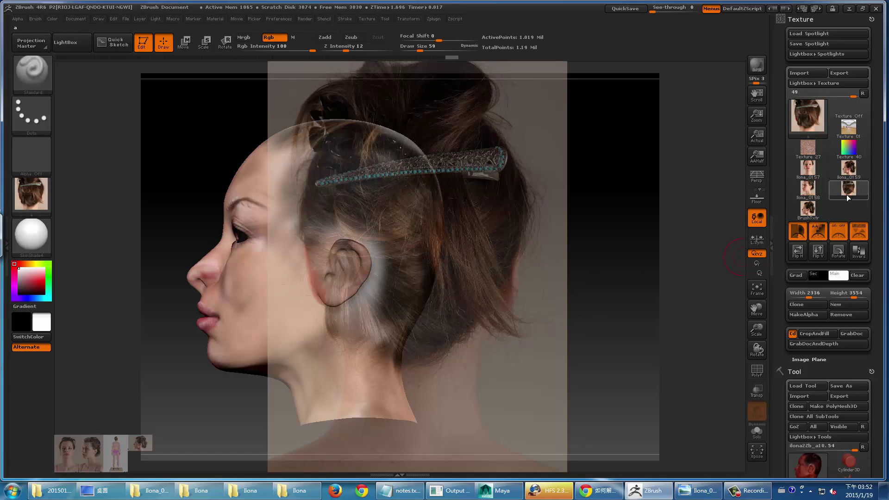
left_click(858, 229)
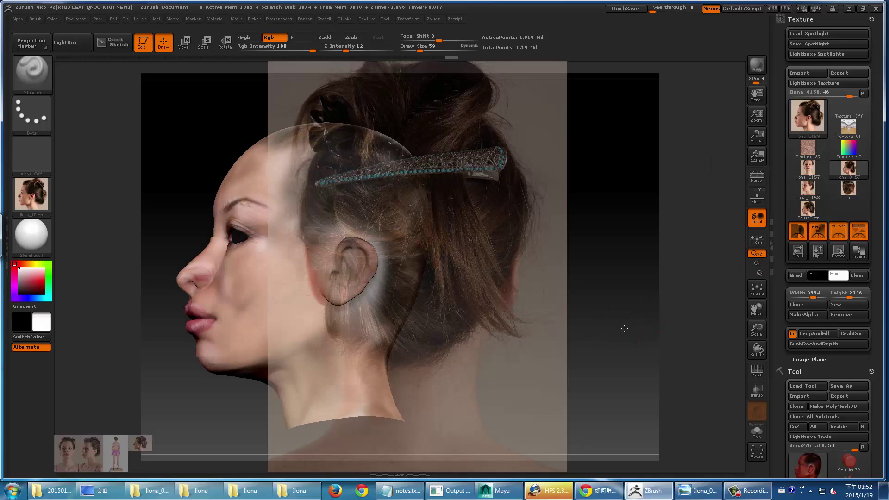
Step: Hide the Spotlight dial, switch Spotlight off, and orbit to a three-quarter front view
key("z")
key("shift")
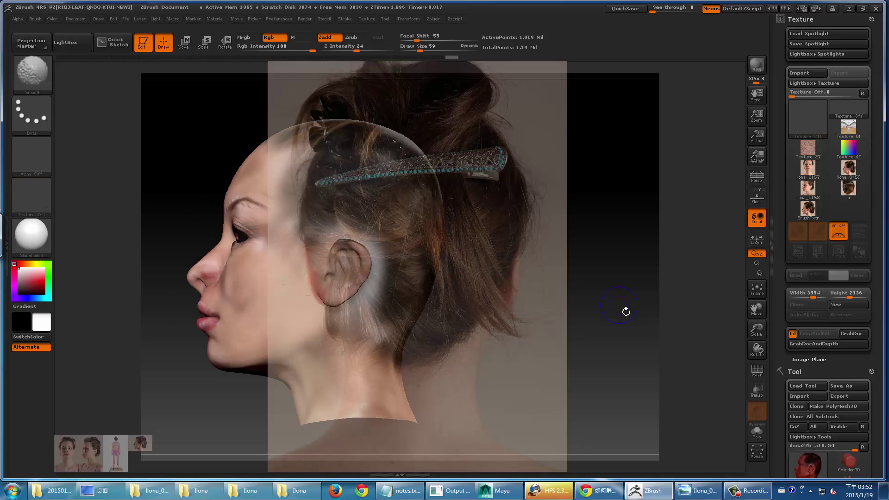
key("shift+z")
left_click_drag(643, 275, 752, 185)
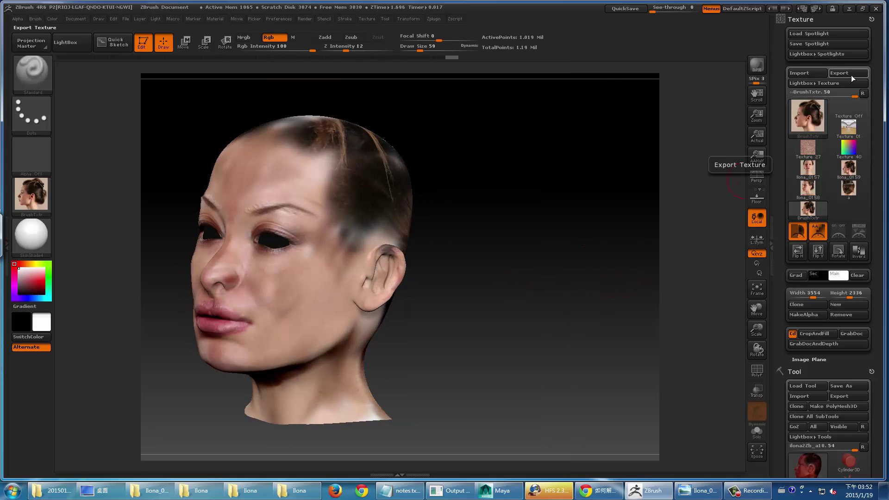
Step: Save the head as ZTool ilona2Zb_a11.ztl, bumping the version from a10
left_click_drag(884, 107, 885, 109)
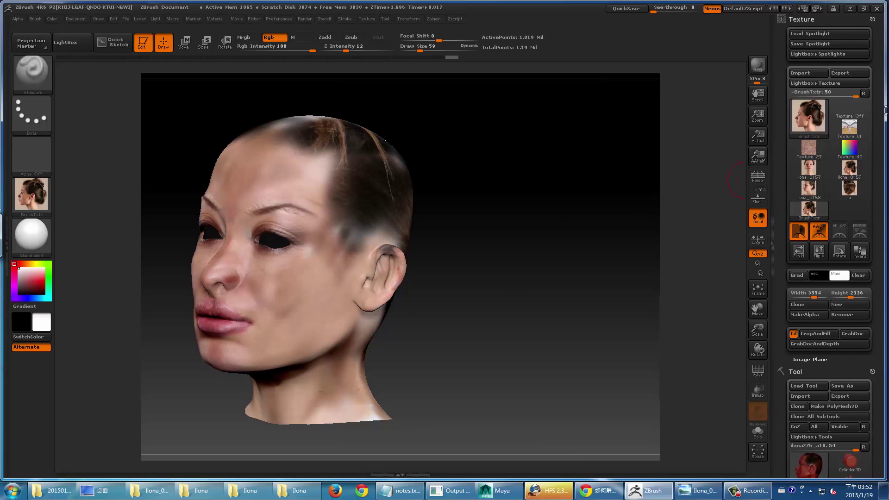
left_click(842, 385)
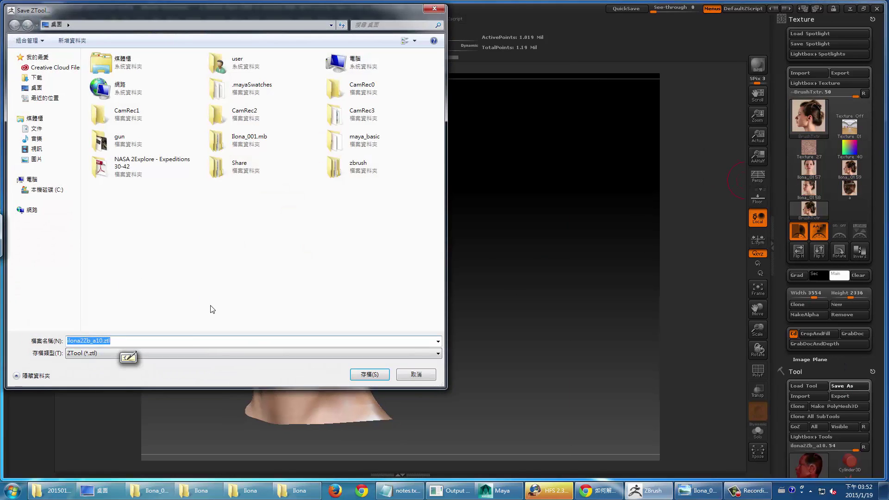
left_click_drag(96, 341, 100, 341)
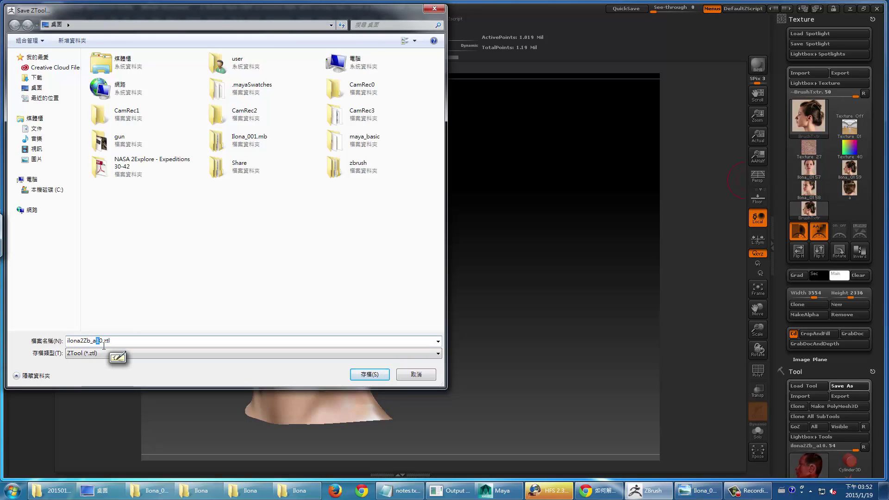
type("1")
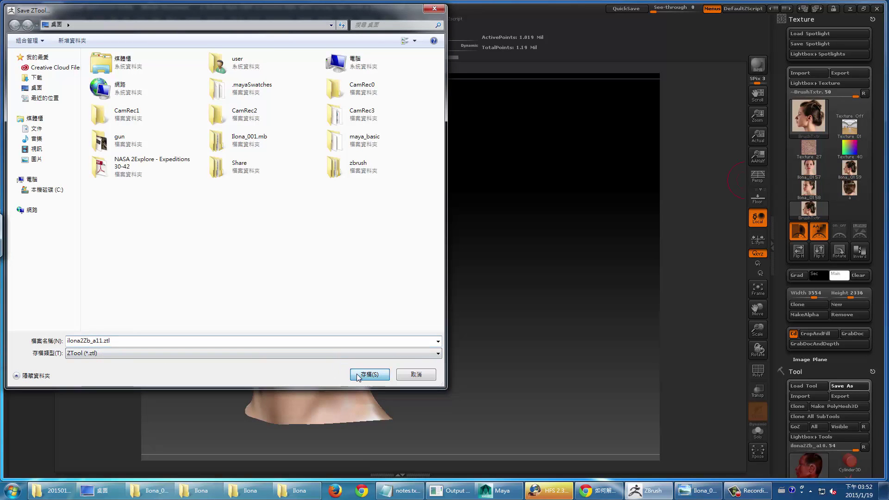
left_click(358, 376)
Step: Make the textured ilona2Zb_a11 head the active tool again instead of Cylinder3D
left_click(867, 462)
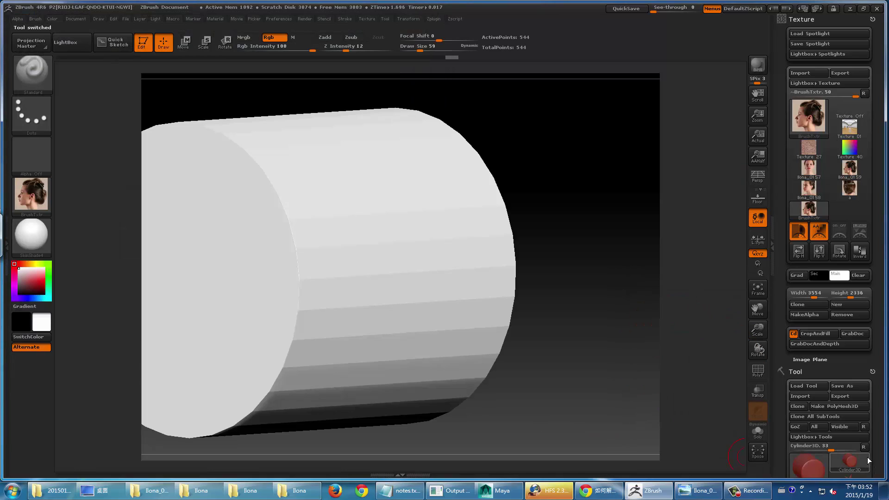
left_click(818, 469)
left_click_drag(876, 420, 886, 330)
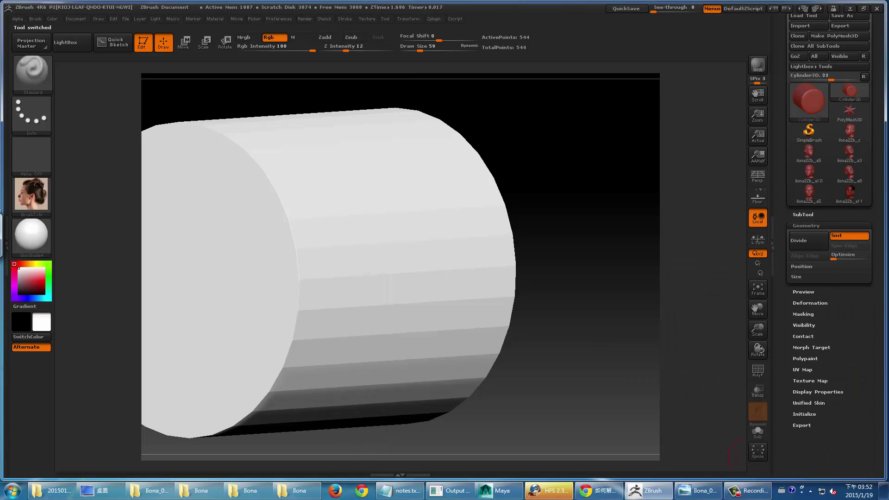
left_click(856, 283)
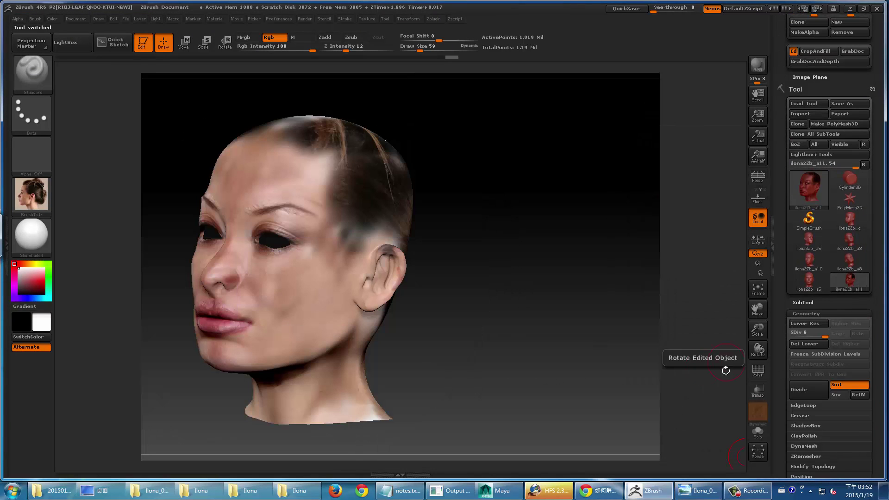
Step: Preview the head in MatCap Red Wax, then restore the SkinShade4 material
left_click(31, 243)
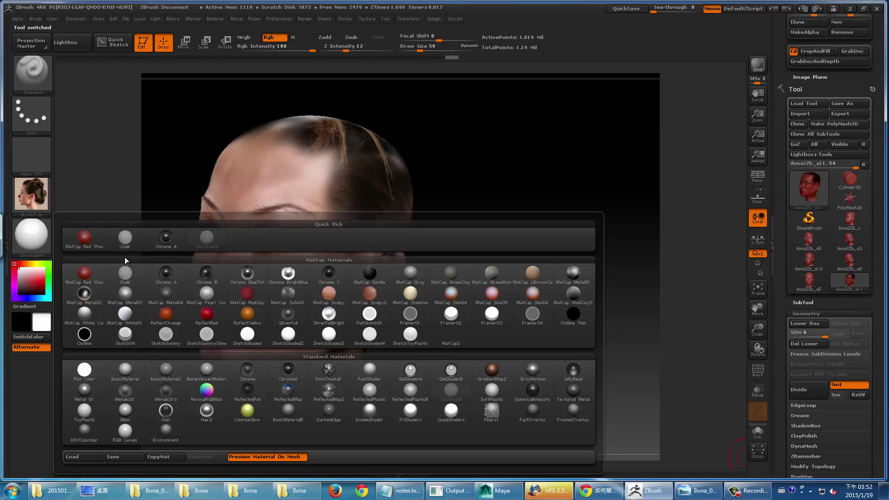
left_click(88, 238)
mouse_move(454, 367)
left_mouse_down()
mouse_move(477, 369)
mouse_move(152, 282)
left_mouse_up()
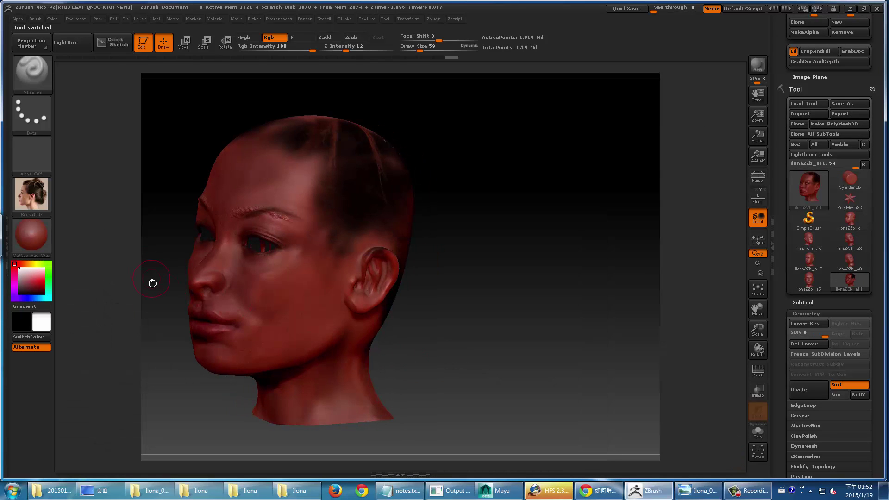
left_click(34, 238)
left_click(199, 238)
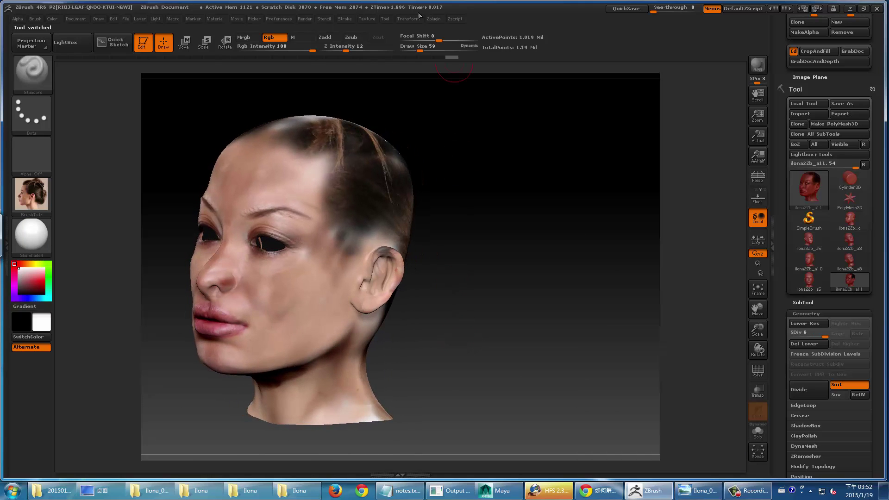
left_click(302, 19)
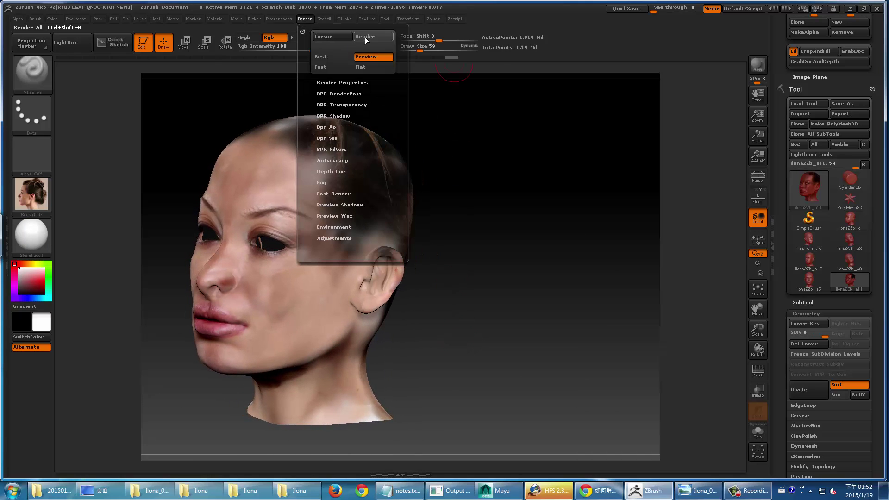
Step: Render the head at Best quality, return to Preview, and inspect it from the front
left_click(332, 56)
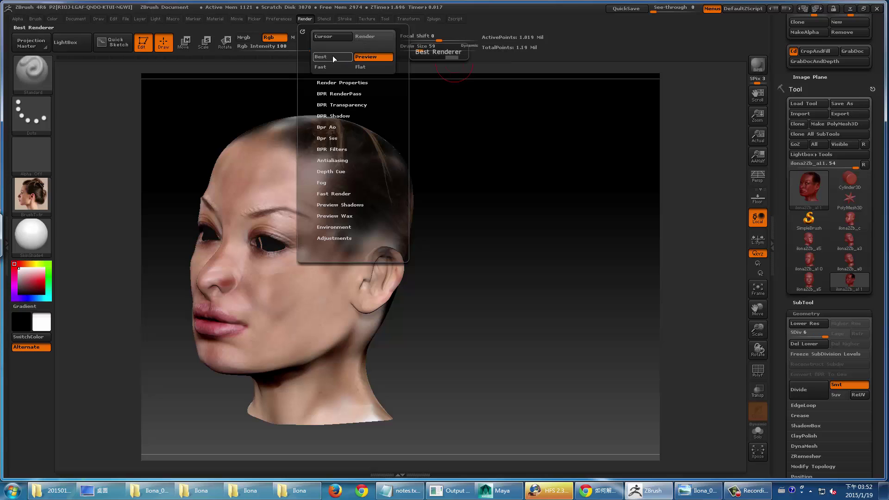
left_click(306, 19)
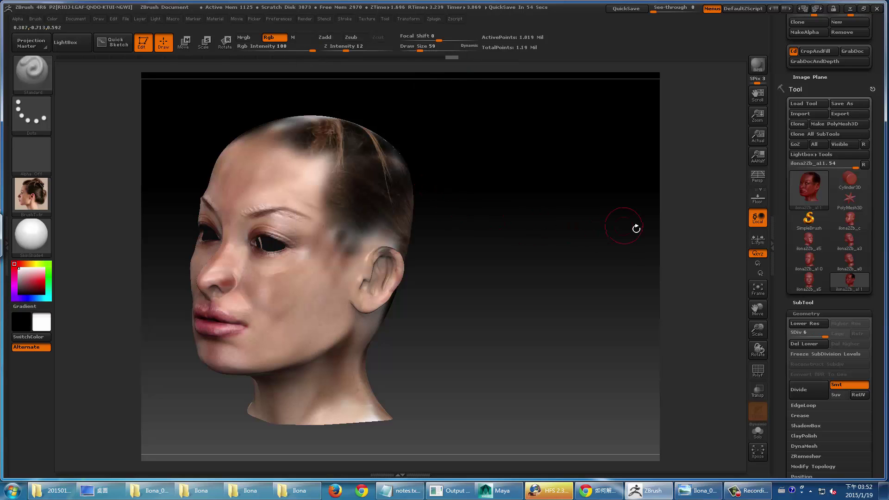
left_click(625, 226)
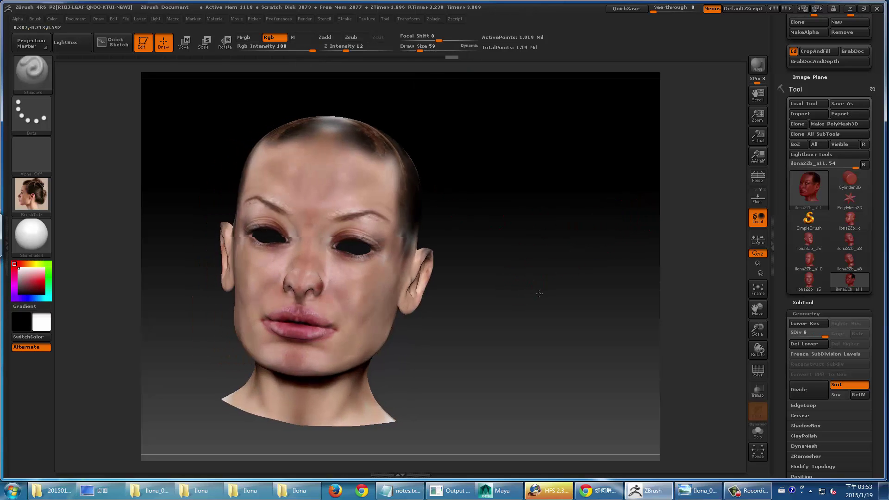
mouse_move(536, 286)
left_mouse_down("shift")
mouse_move(554, 299)
mouse_move(545, 327)
mouse_move(603, 304)
left_mouse_up("shift")
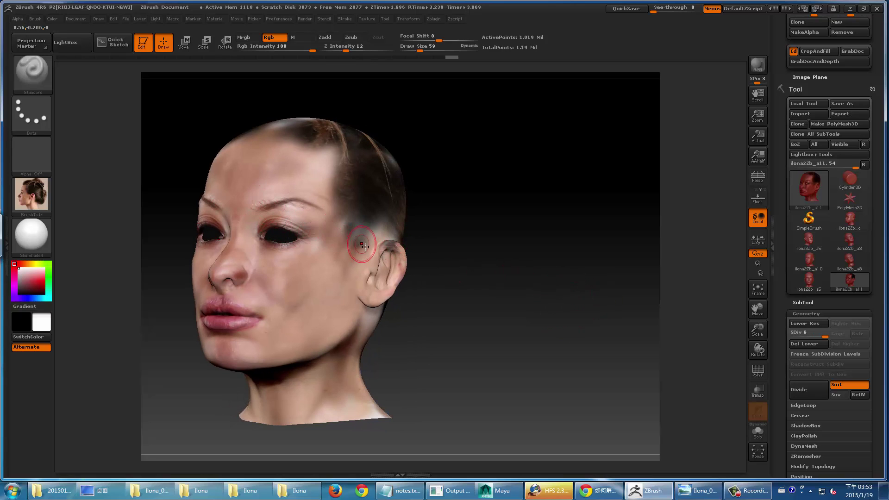
key("b")
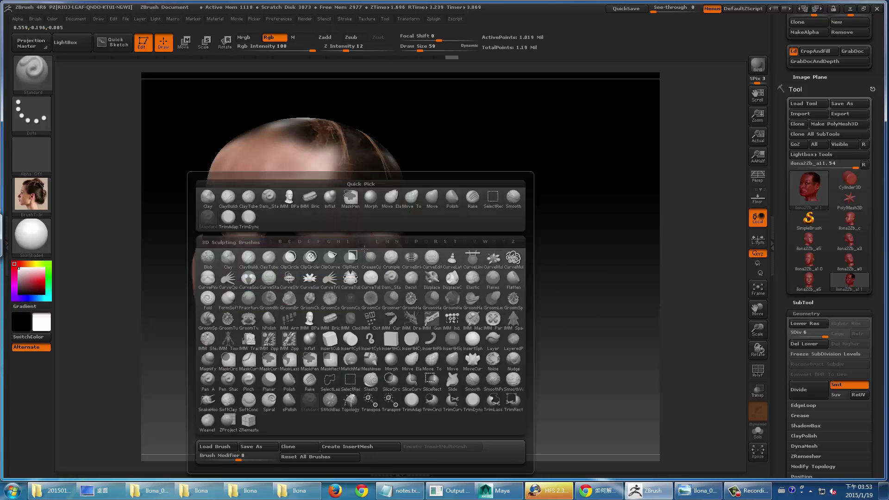